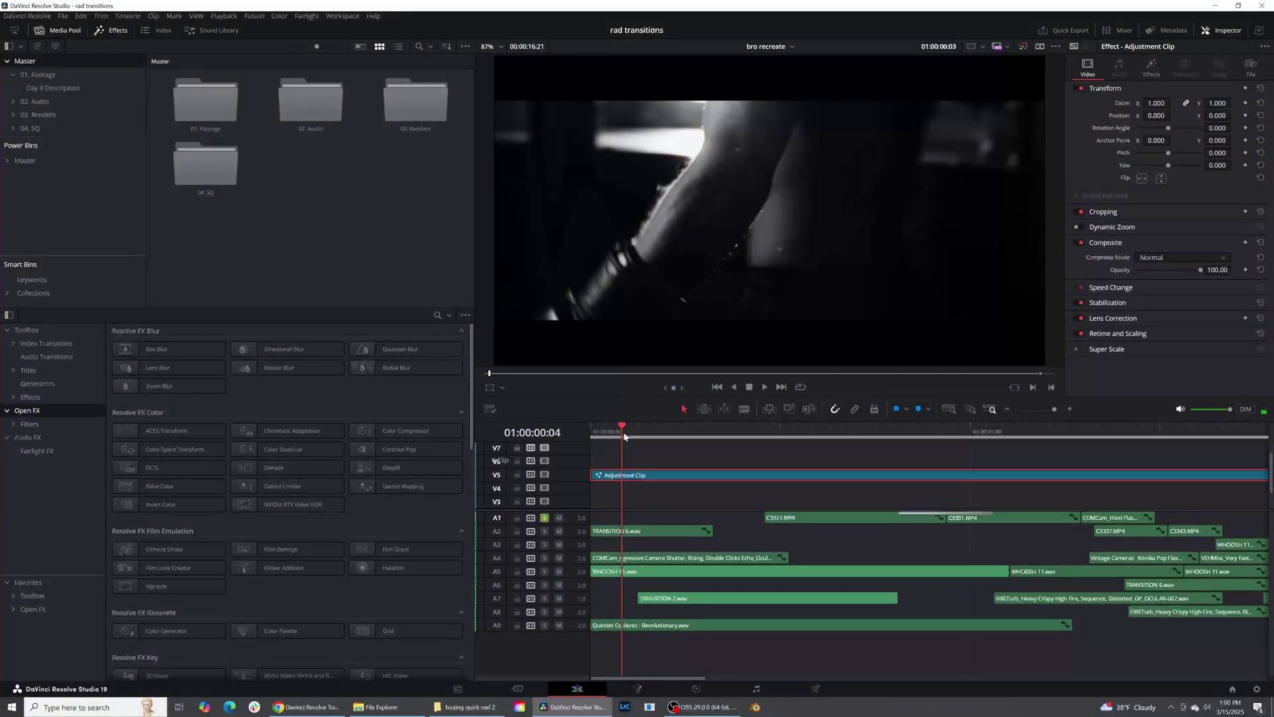
- Enlarge audio track A2 to show its waveform and play the opening with tracks A1 and A2 soloed
left_click_drag(626, 437, 718, 459)
scroll(710, 491, "down", 1)
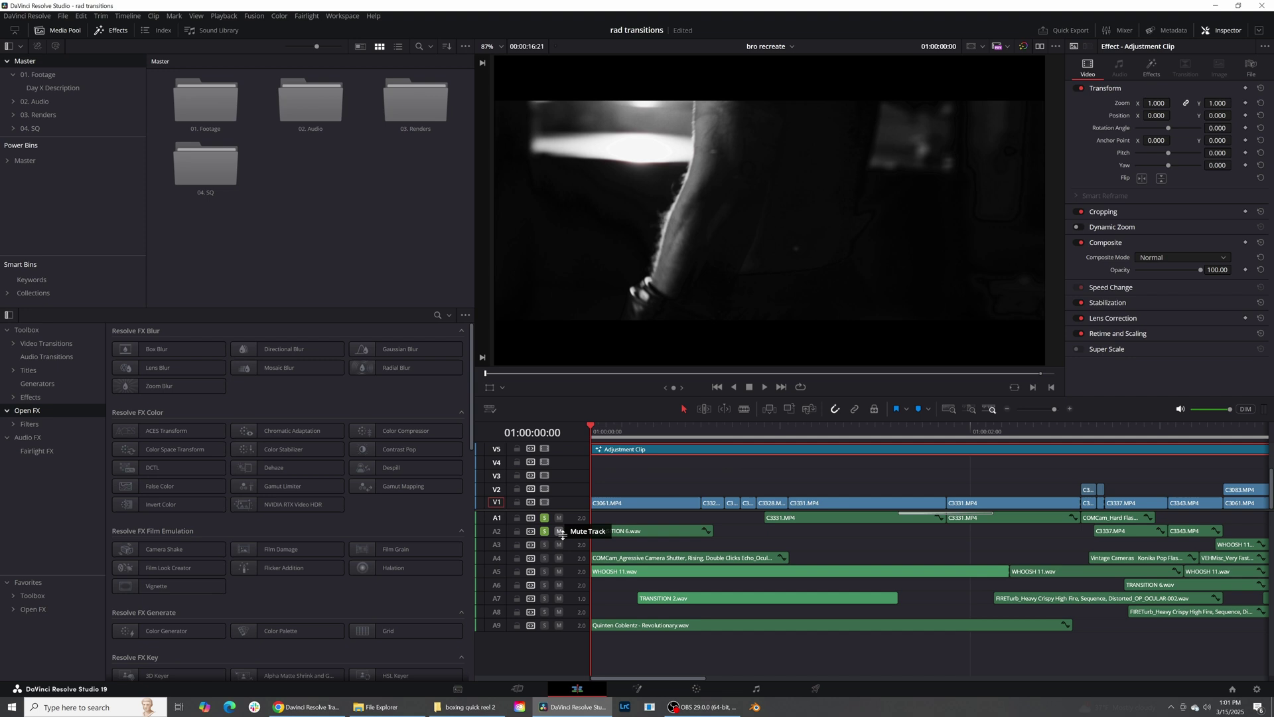
left_click_drag(560, 537, 565, 568)
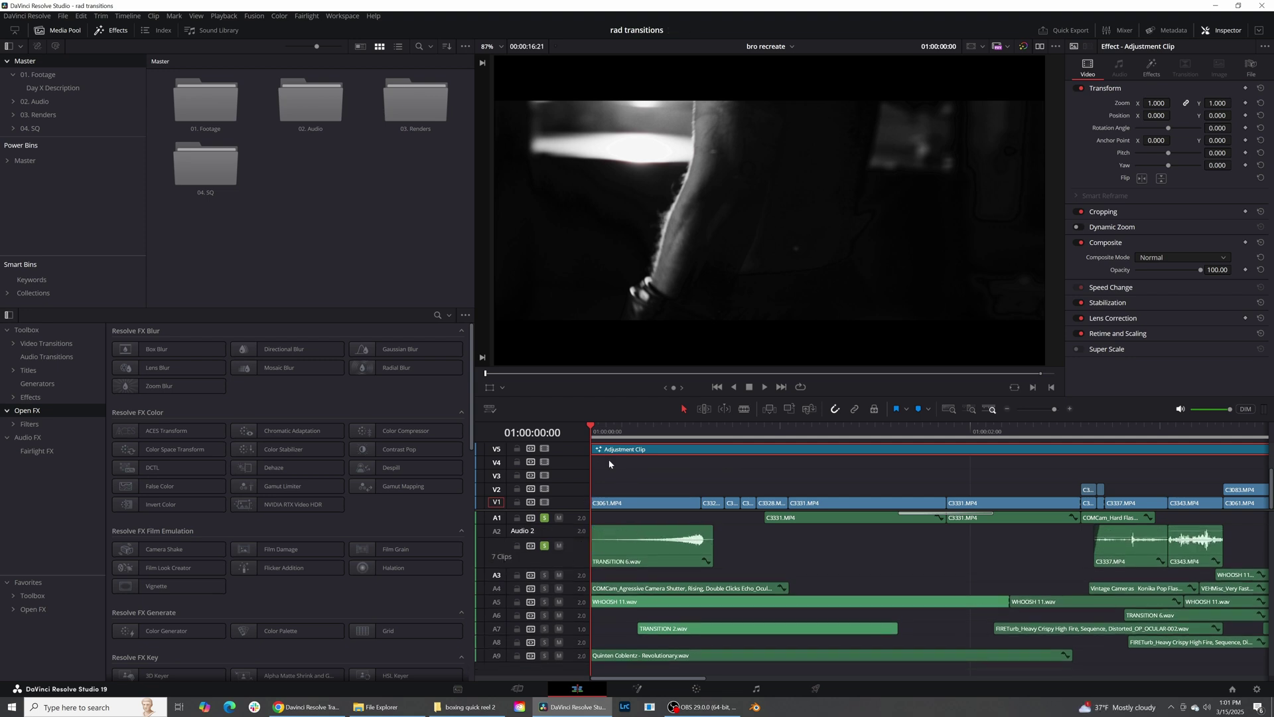
key("space")
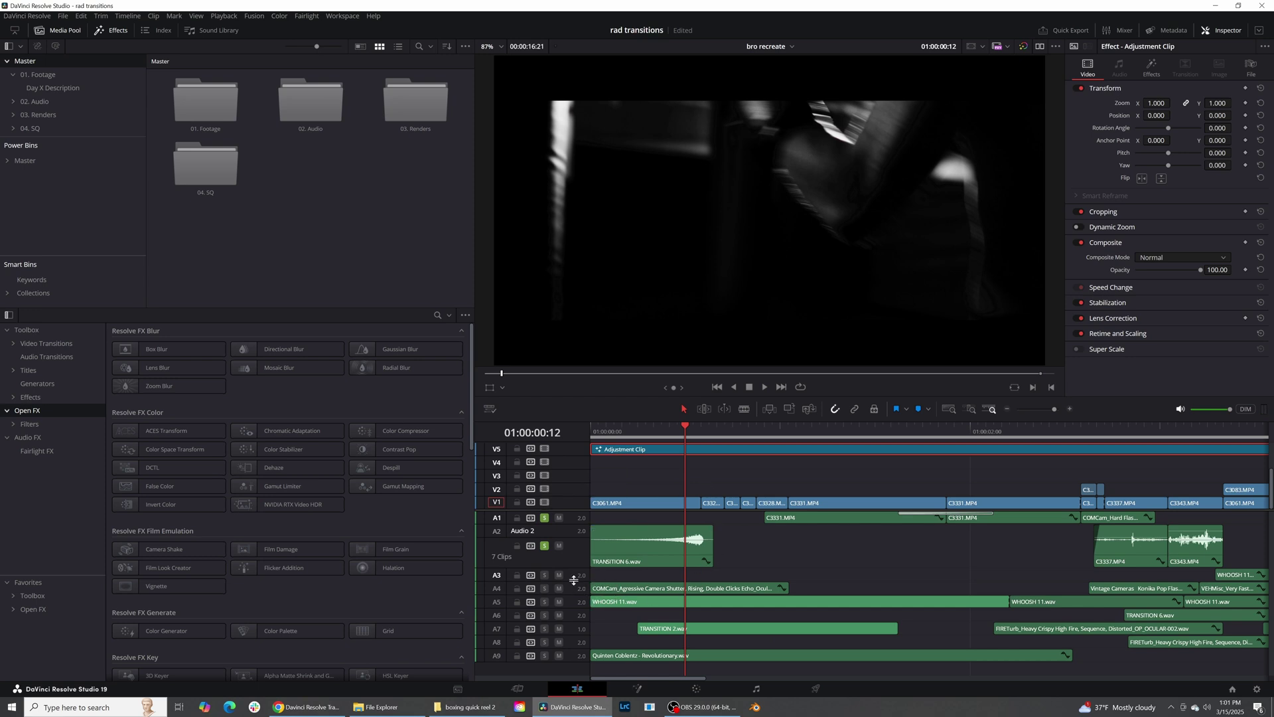
- Enlarge and solo audio track A4 with the camera shutter sound, and play the opening again from the start
left_click_drag(578, 599, 579, 631)
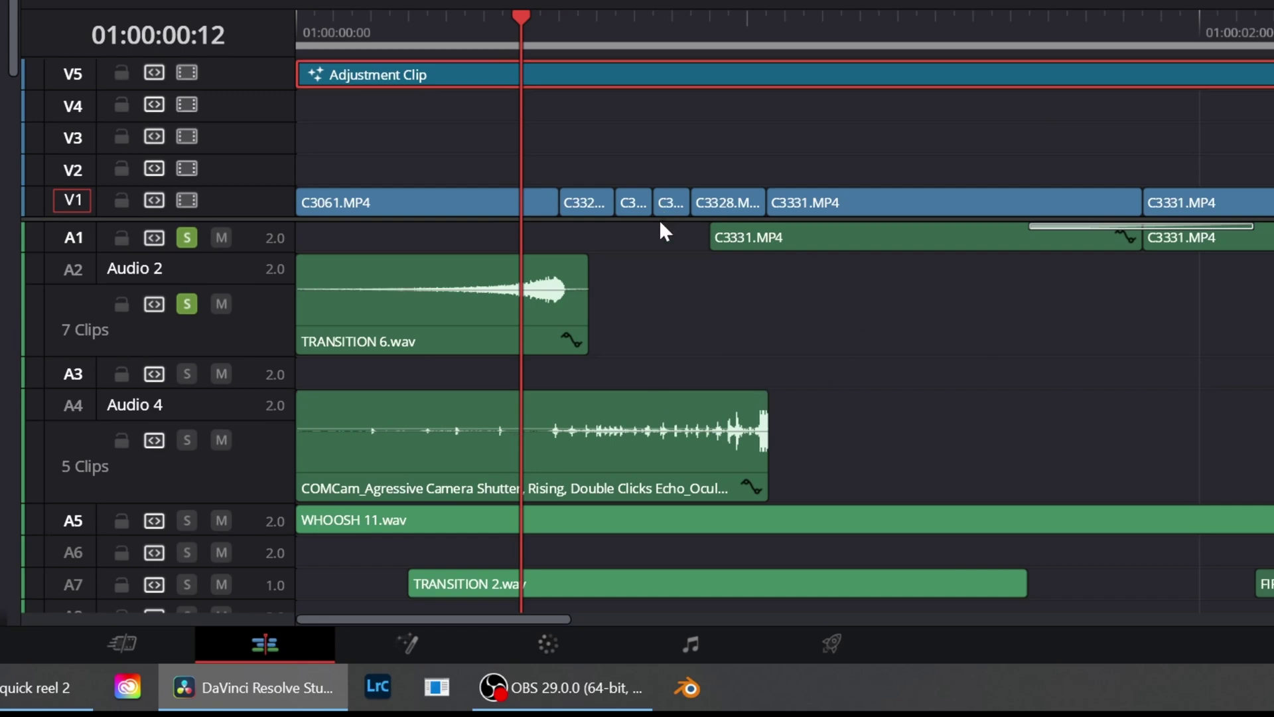
left_click(186, 440)
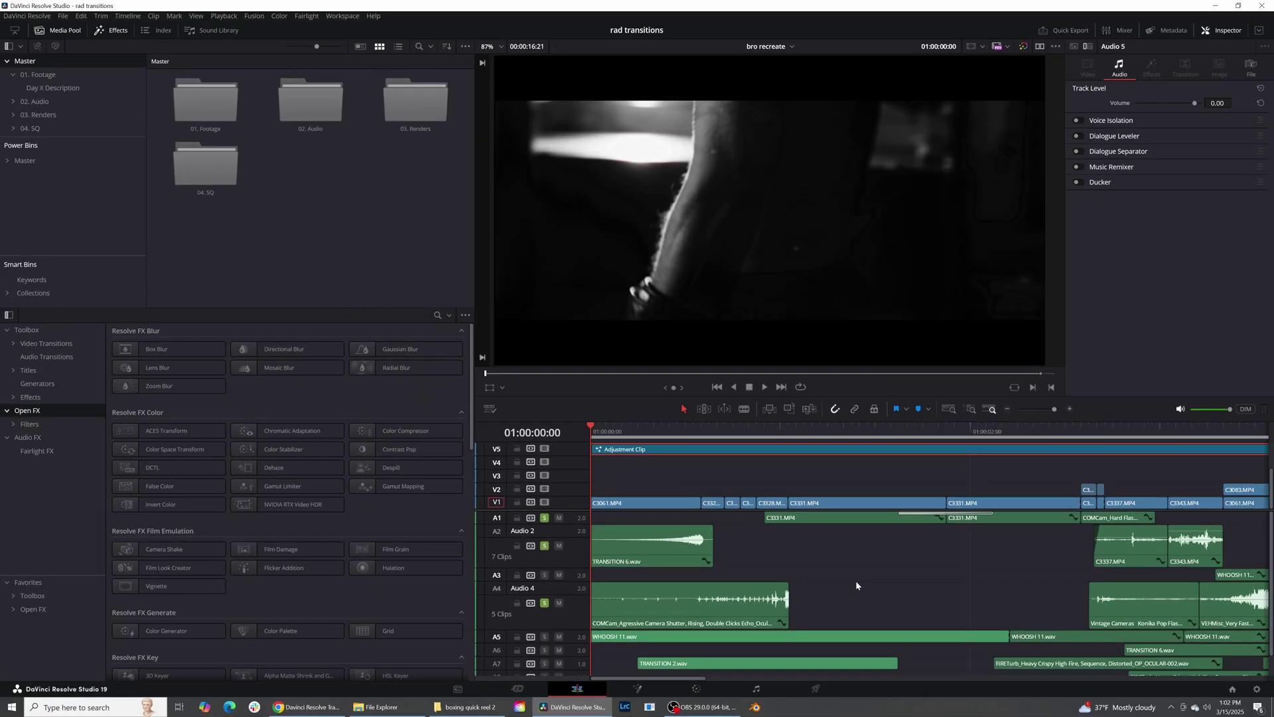
key("space")
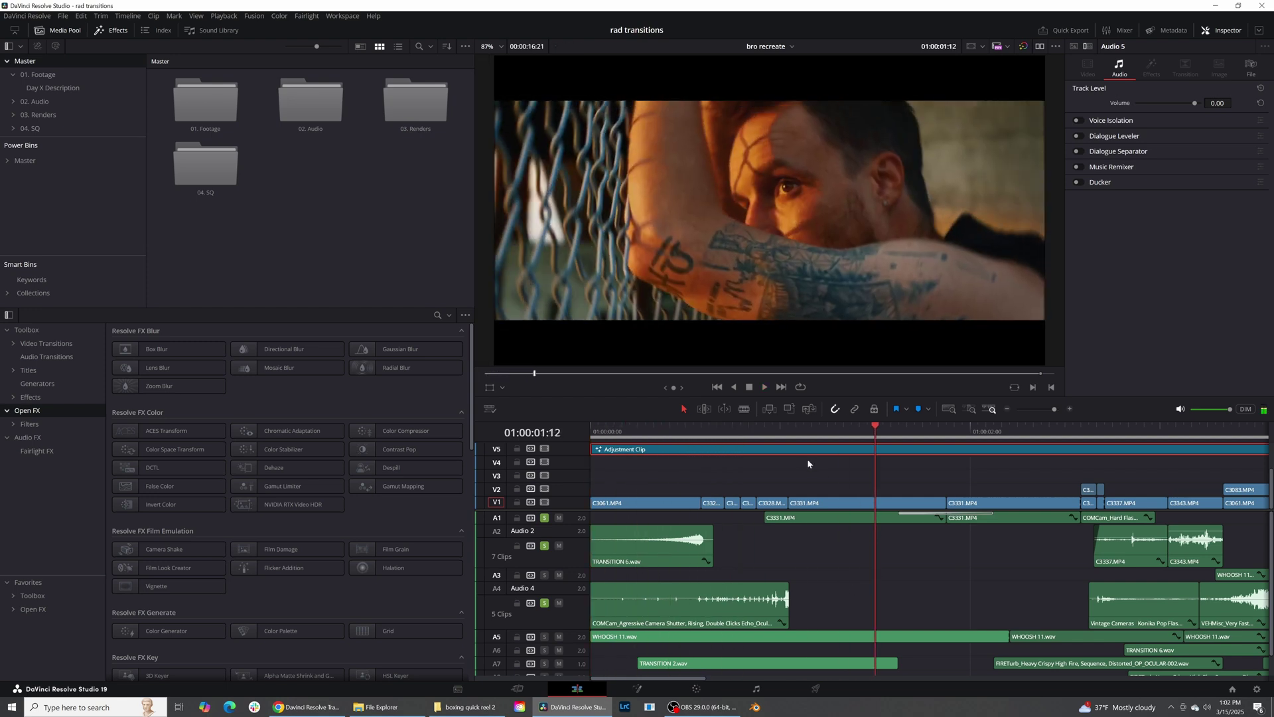
left_click_drag(796, 434, 580, 443)
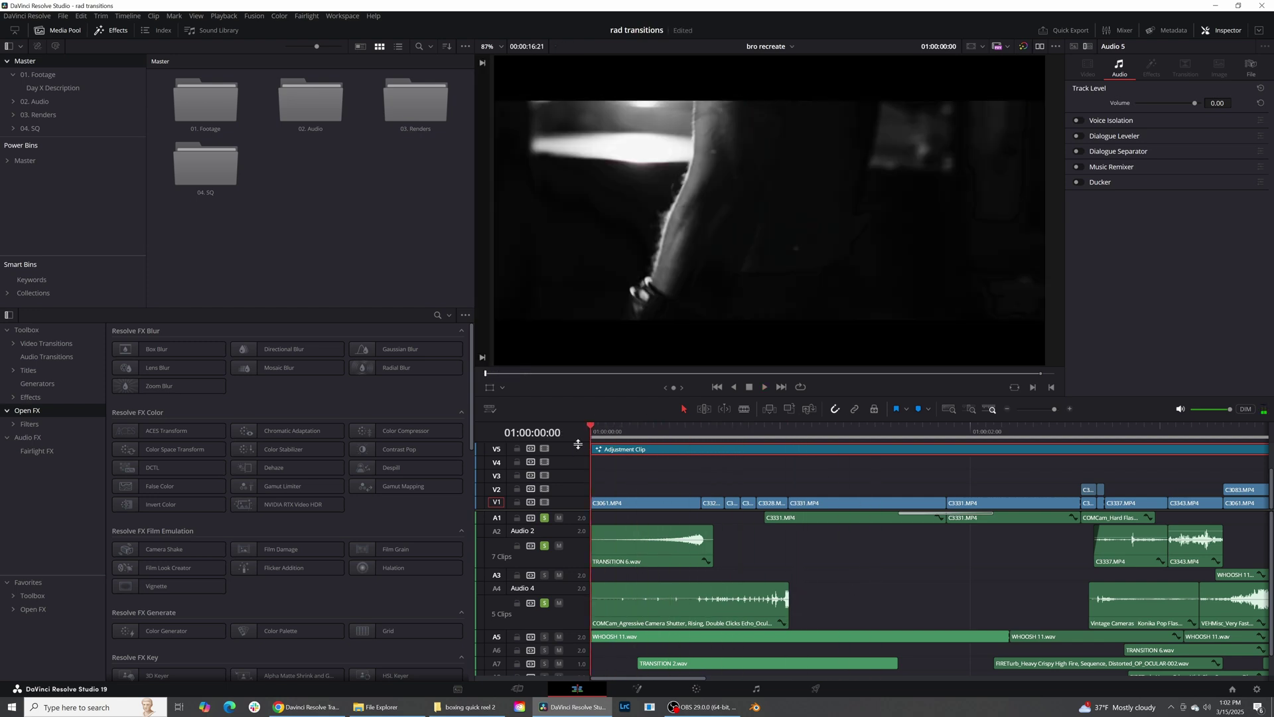
key("space")
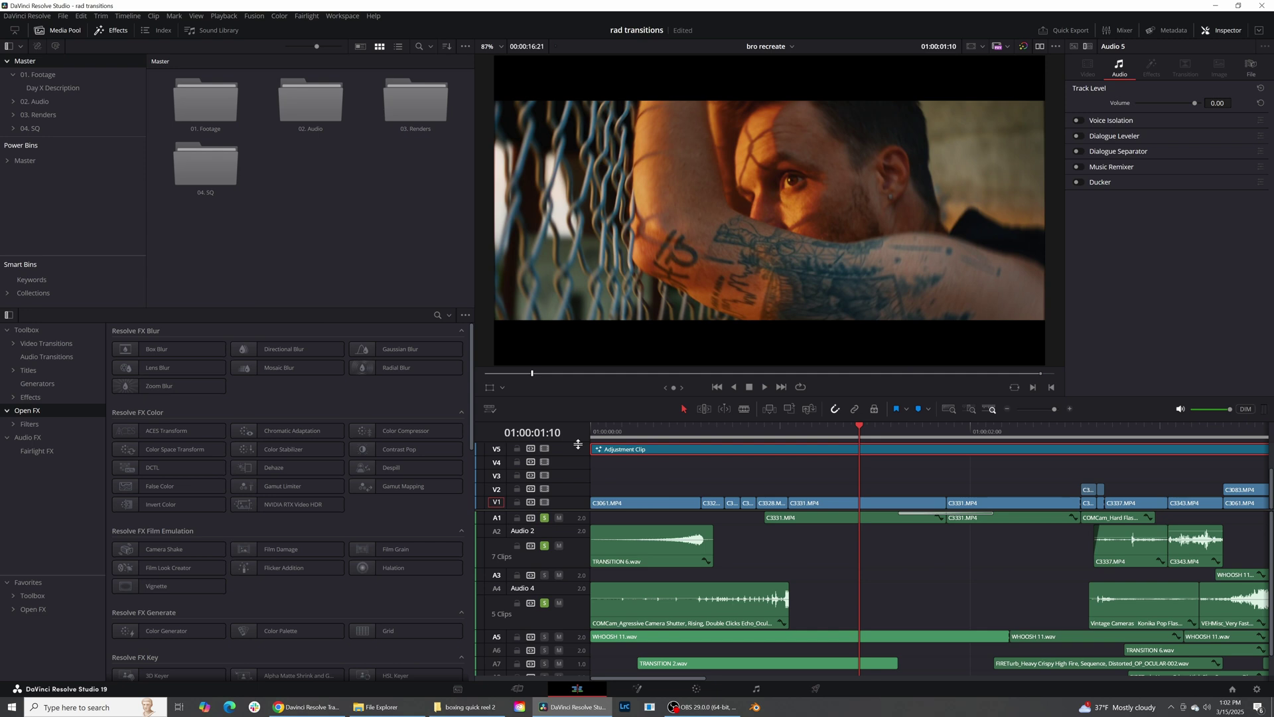
- Enlarge and solo audio track A5 with WHOOSH 11.wav, and play the sequence from its start
scroll(569, 509, "down", 1)
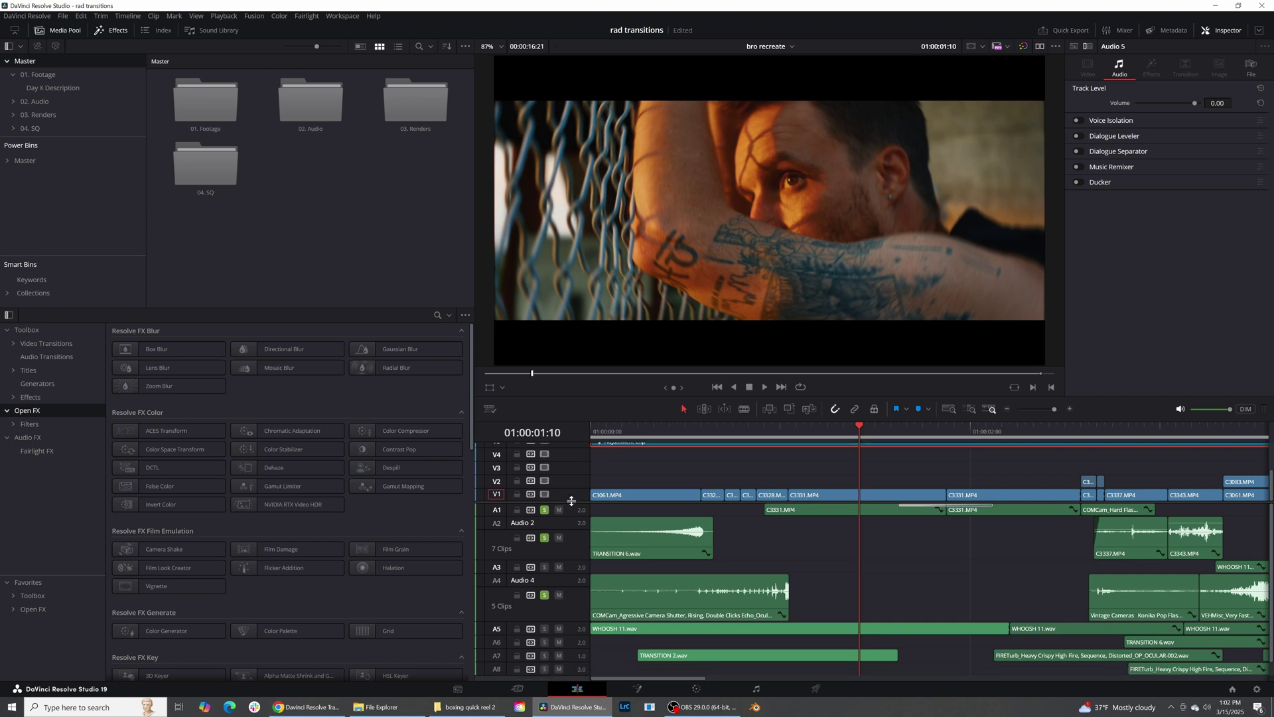
left_click_drag(617, 432, 591, 432)
left_click_drag(580, 635, 580, 666)
left_click(653, 664)
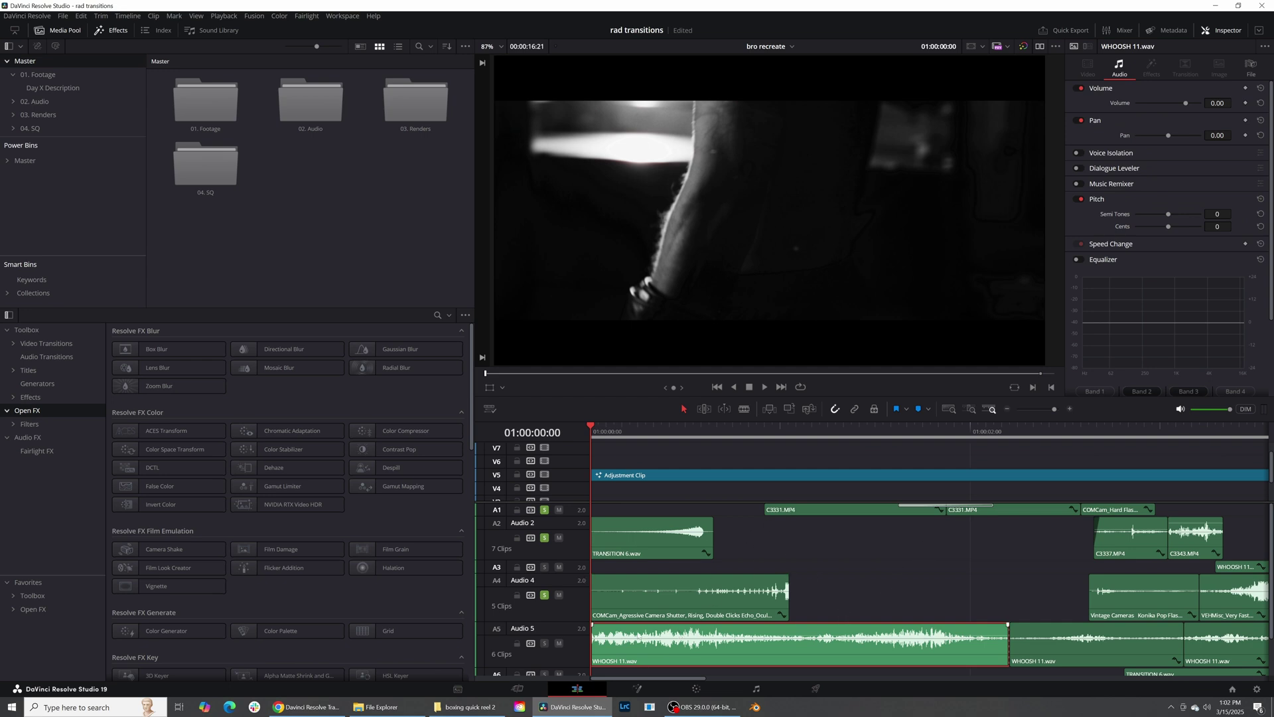
left_click(829, 581)
key("space")
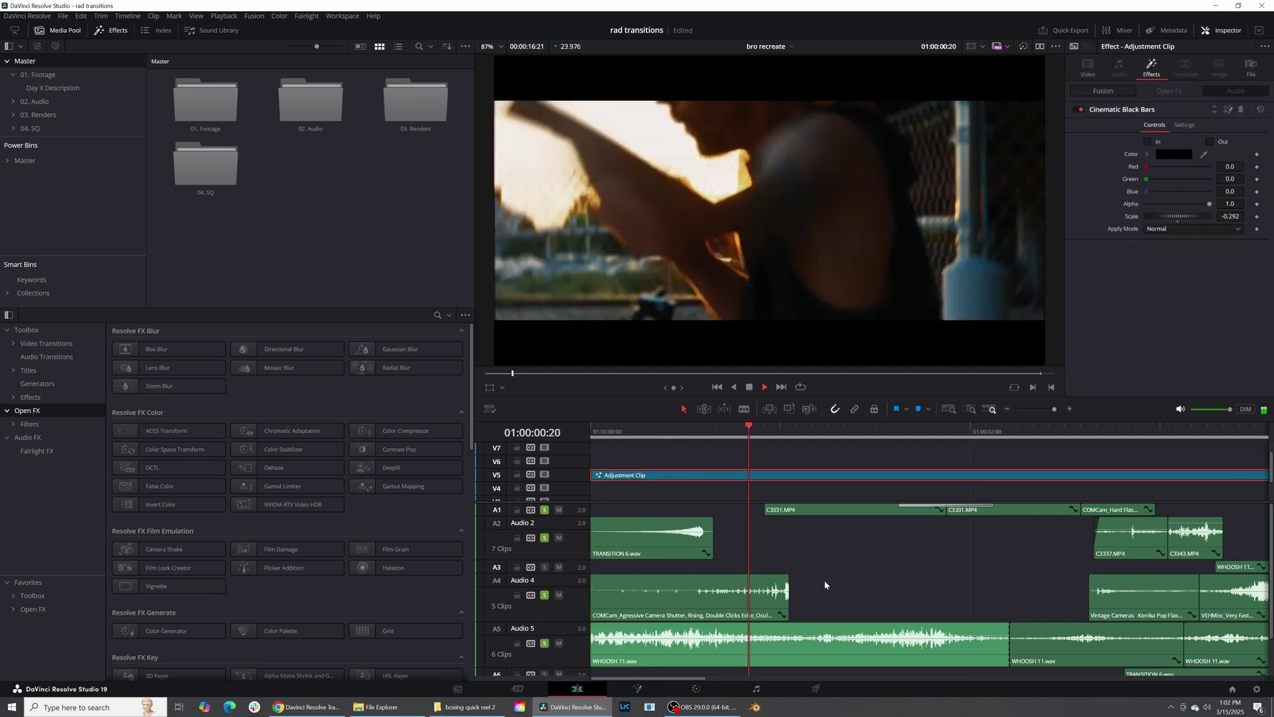
key("space")
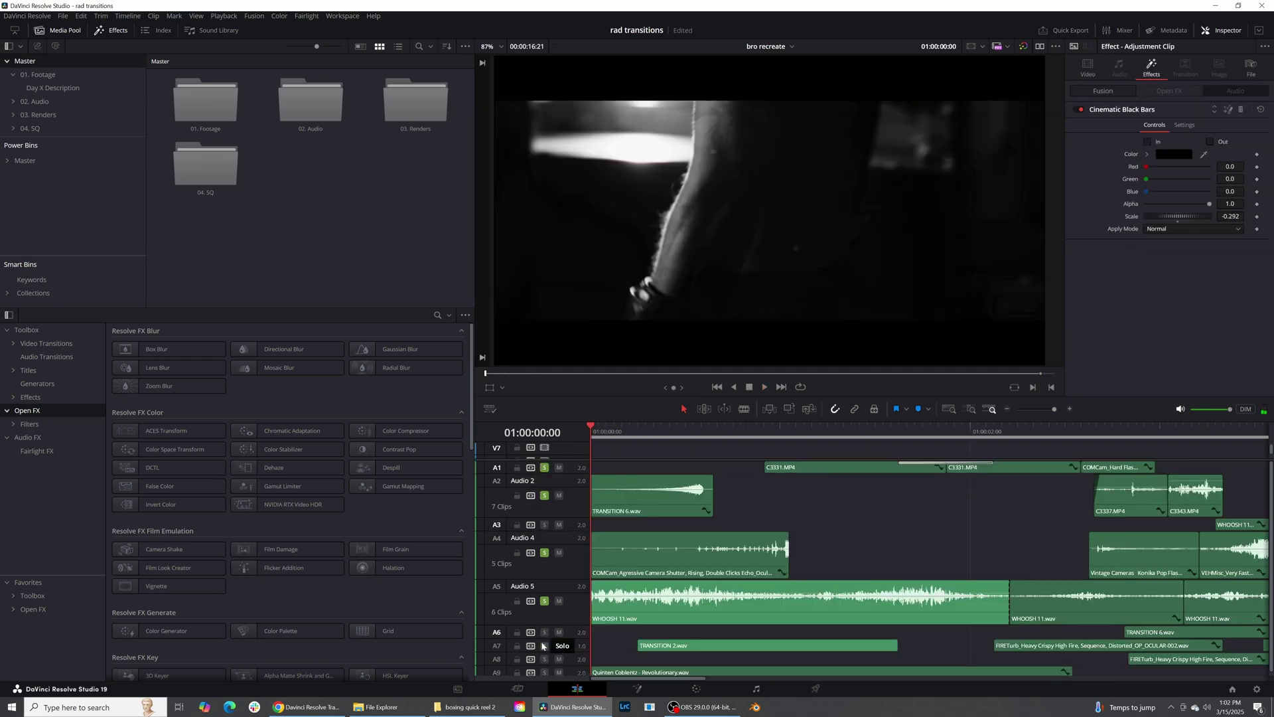
- Solo audio track A7 with TRANSITION 2.wav and listen to the opening from the first frame
left_click(544, 645)
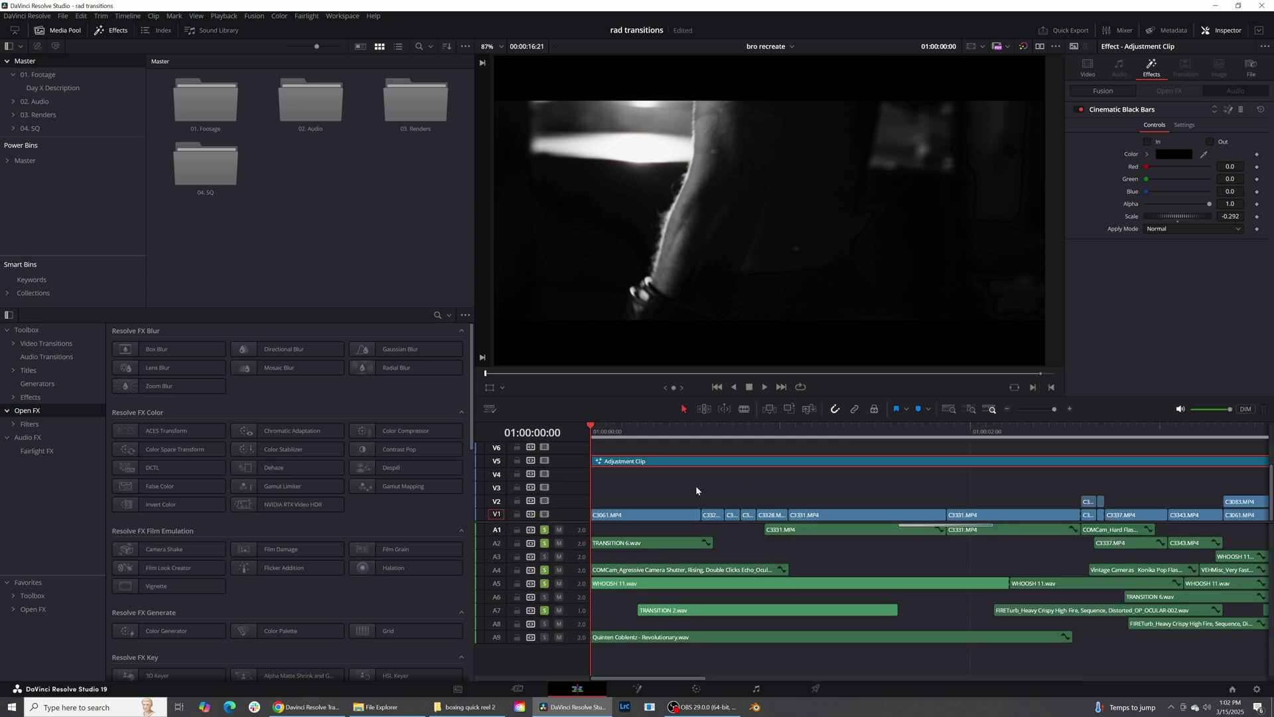
scroll(678, 517, "up", 1)
key("space")
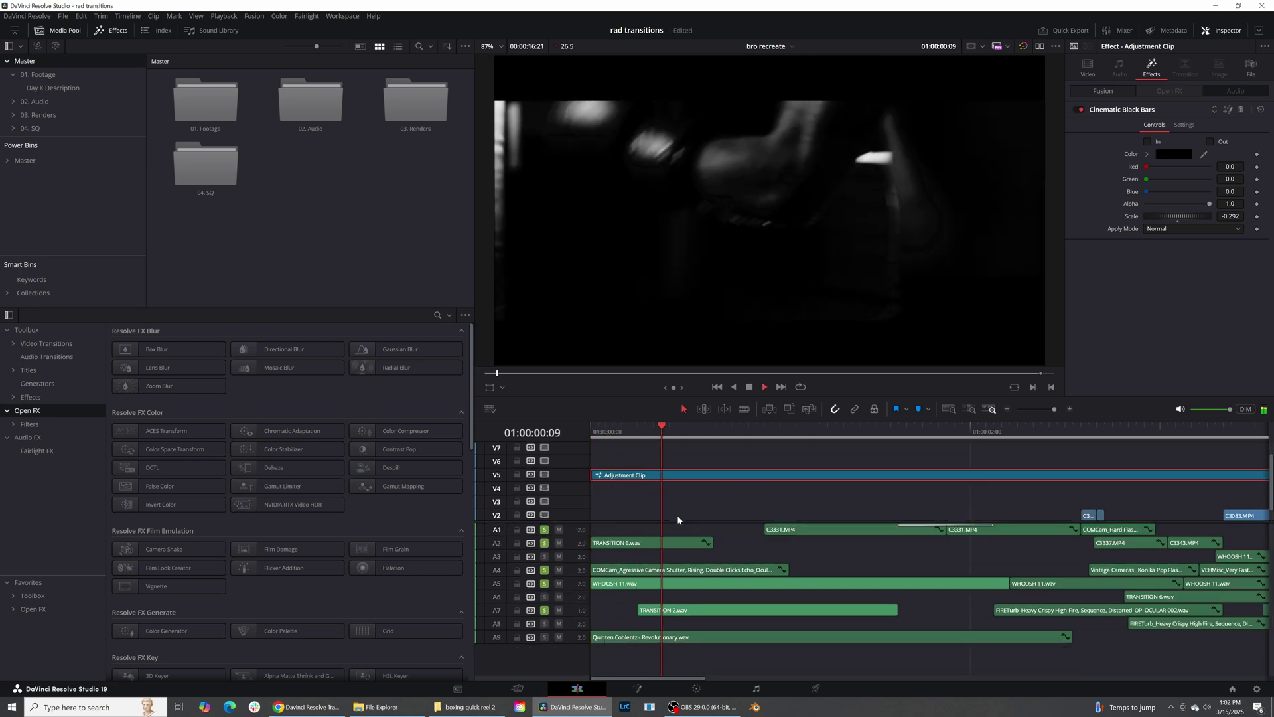
key("space")
key("Home")
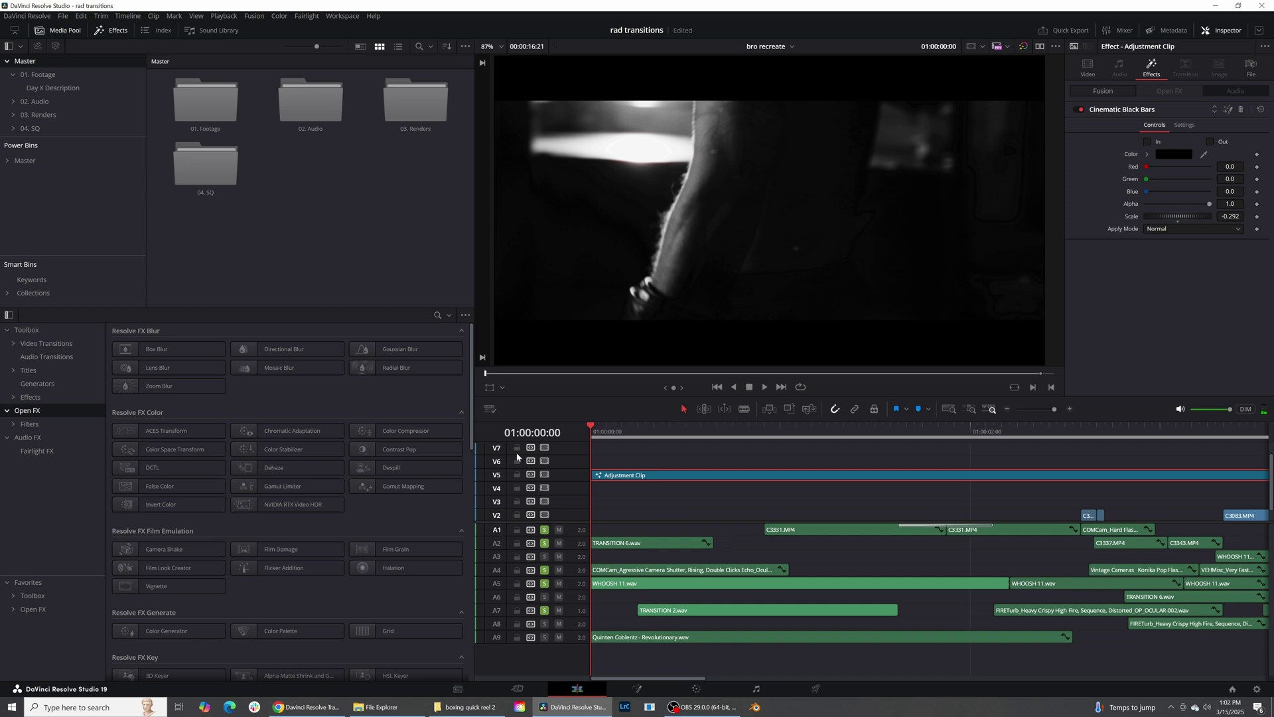
key("space")
key("space")
- Enlarge music track A9 to show its waveform and play the opening from the start
left_click_drag(569, 643, 568, 662)
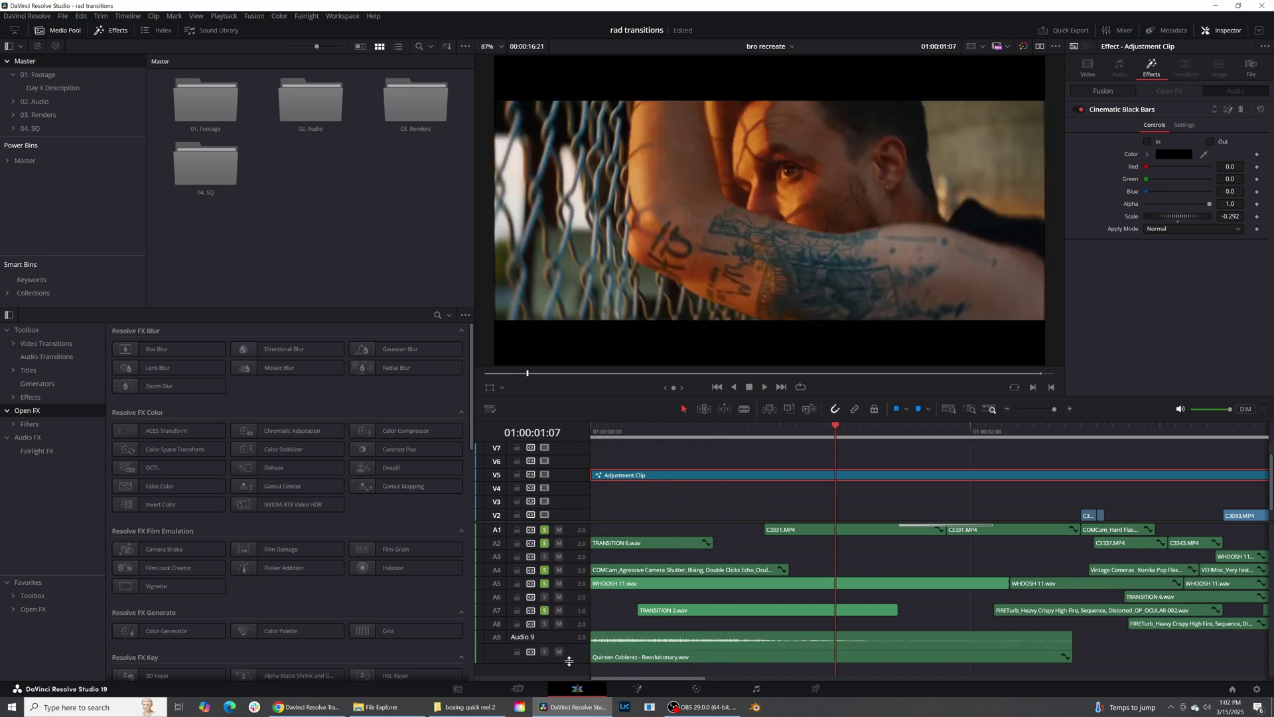
key("Home")
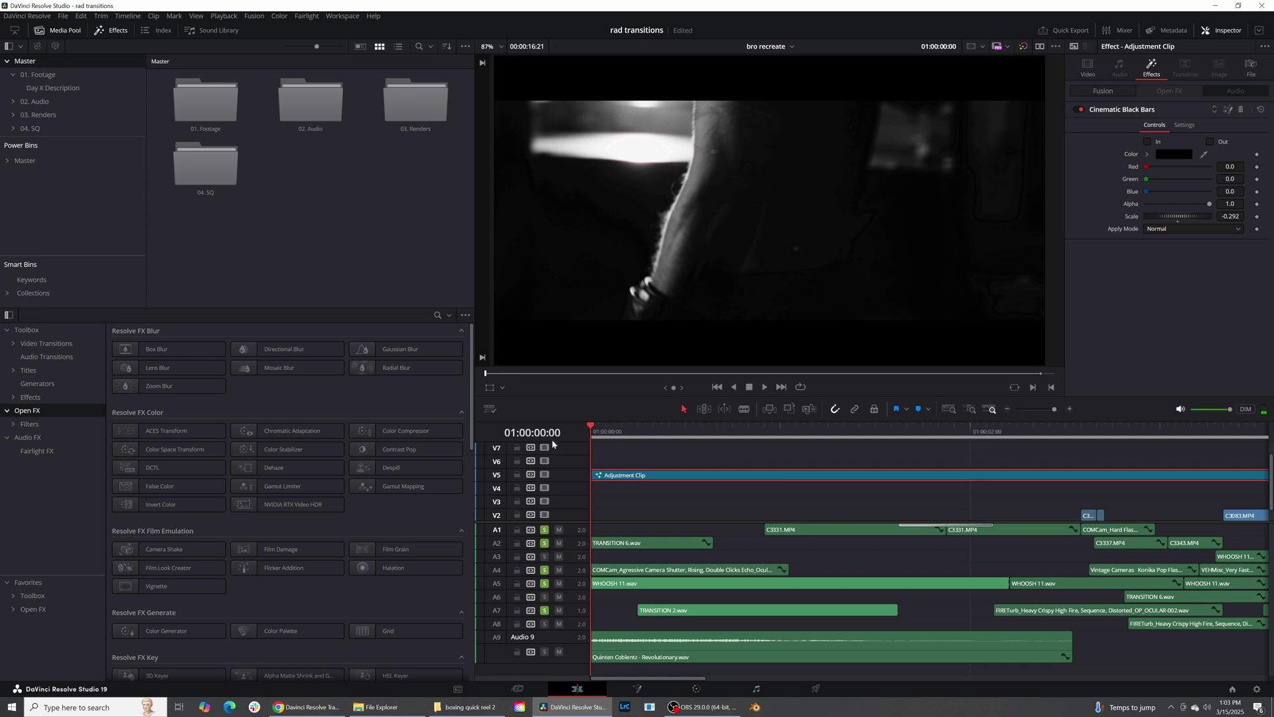
key("space")
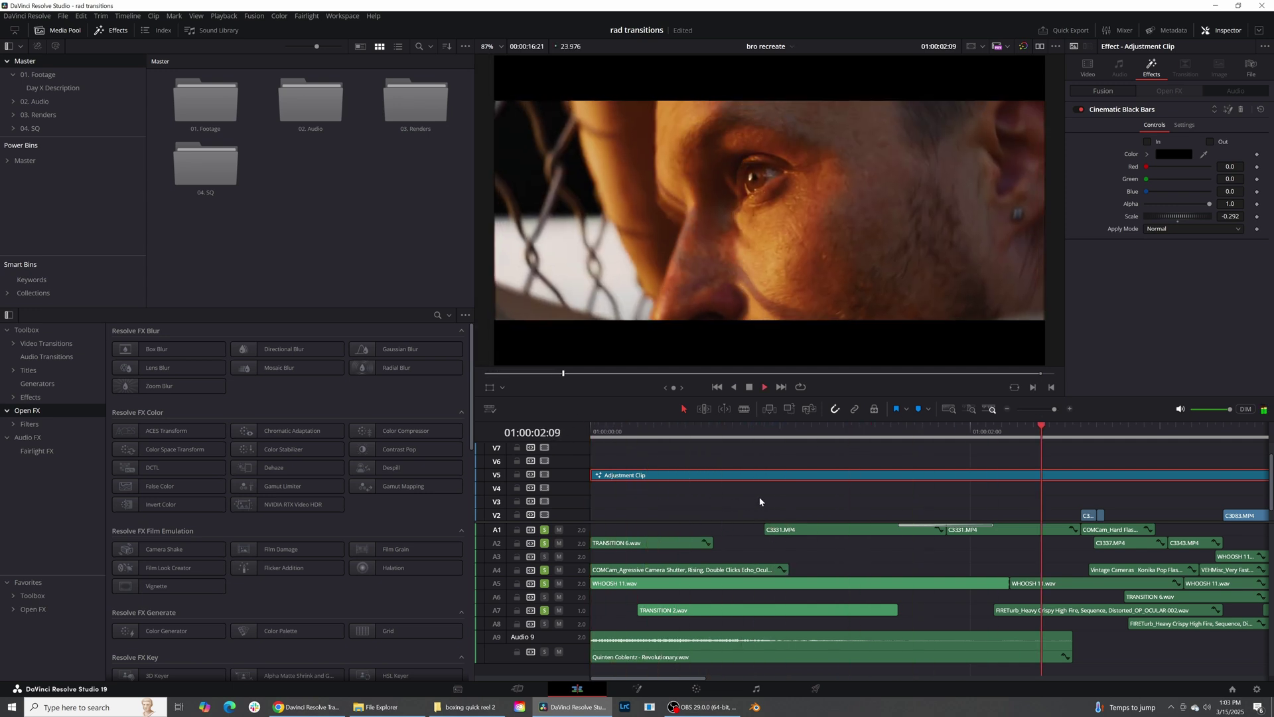
key("space")
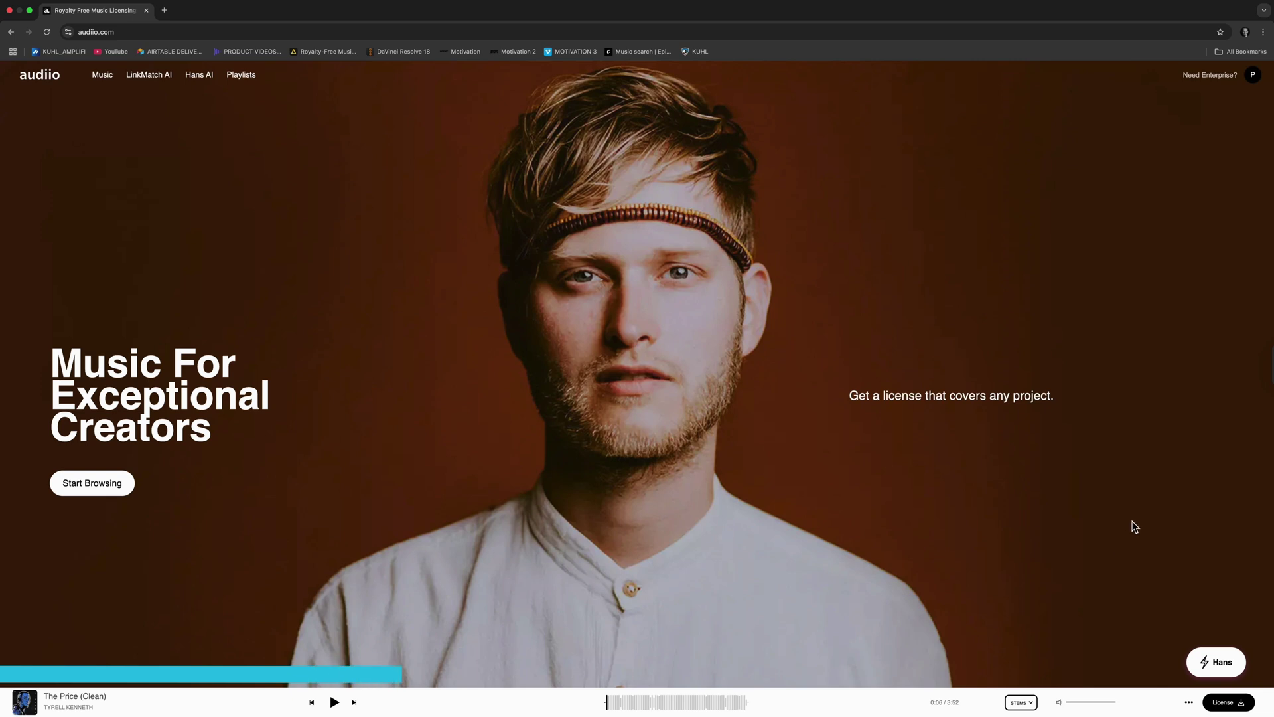
- Switch to the audiio site, run a LinkMatch search with the copied YouTube link, and search for "whoosh"
left_click(103, 75)
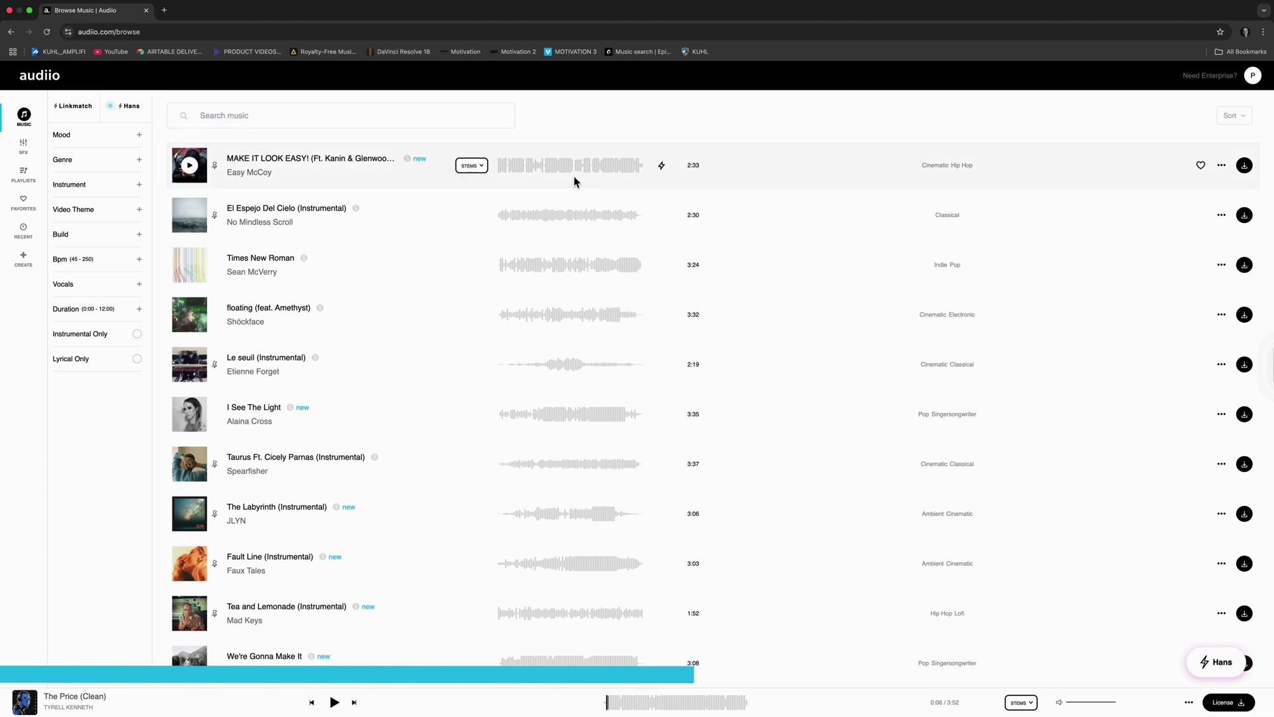
left_click(78, 114)
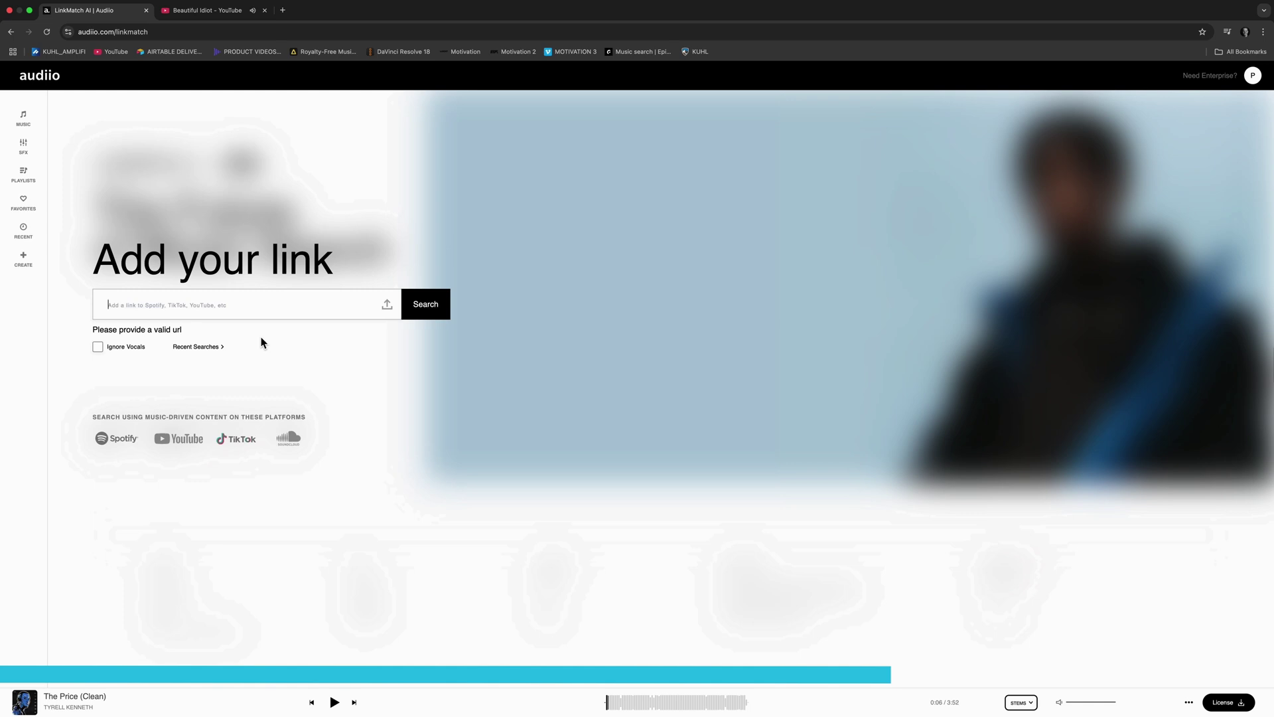
type("https://www.youtube.com/watch?v=KRnaqdMQyU0&list=RDKRnaqdMQyU0&start_radio=1")
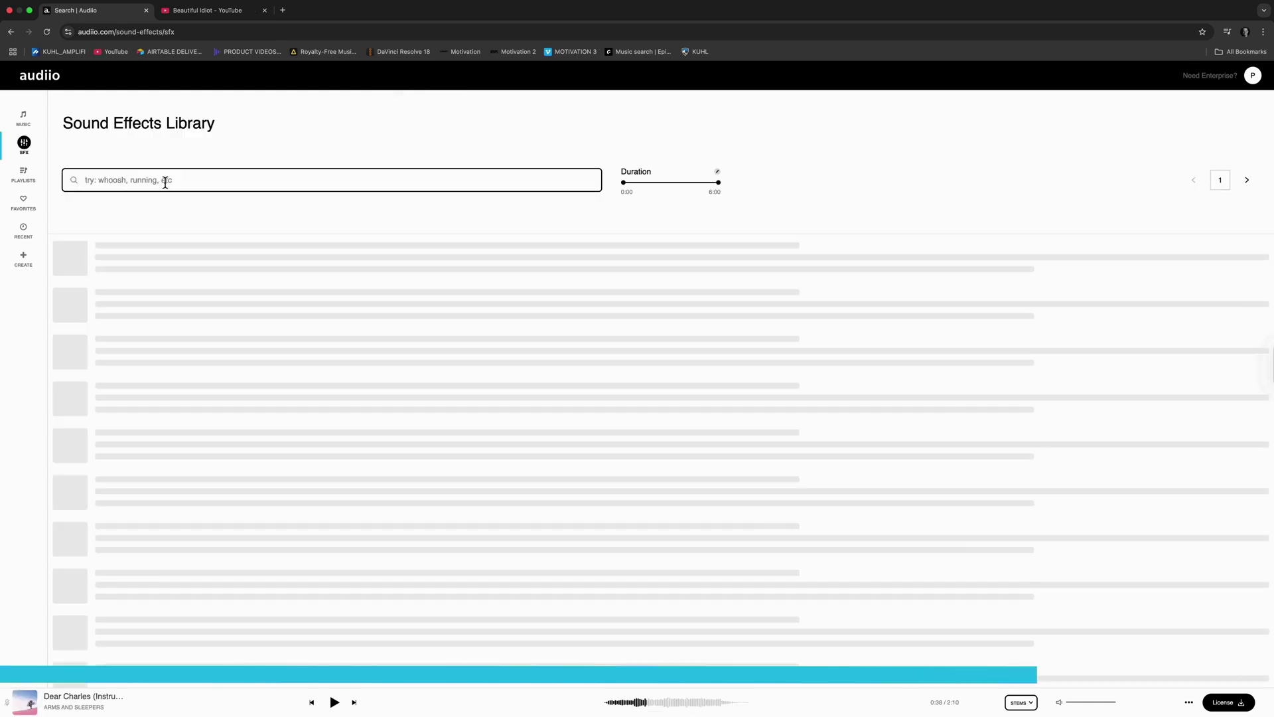
type("whoosh")
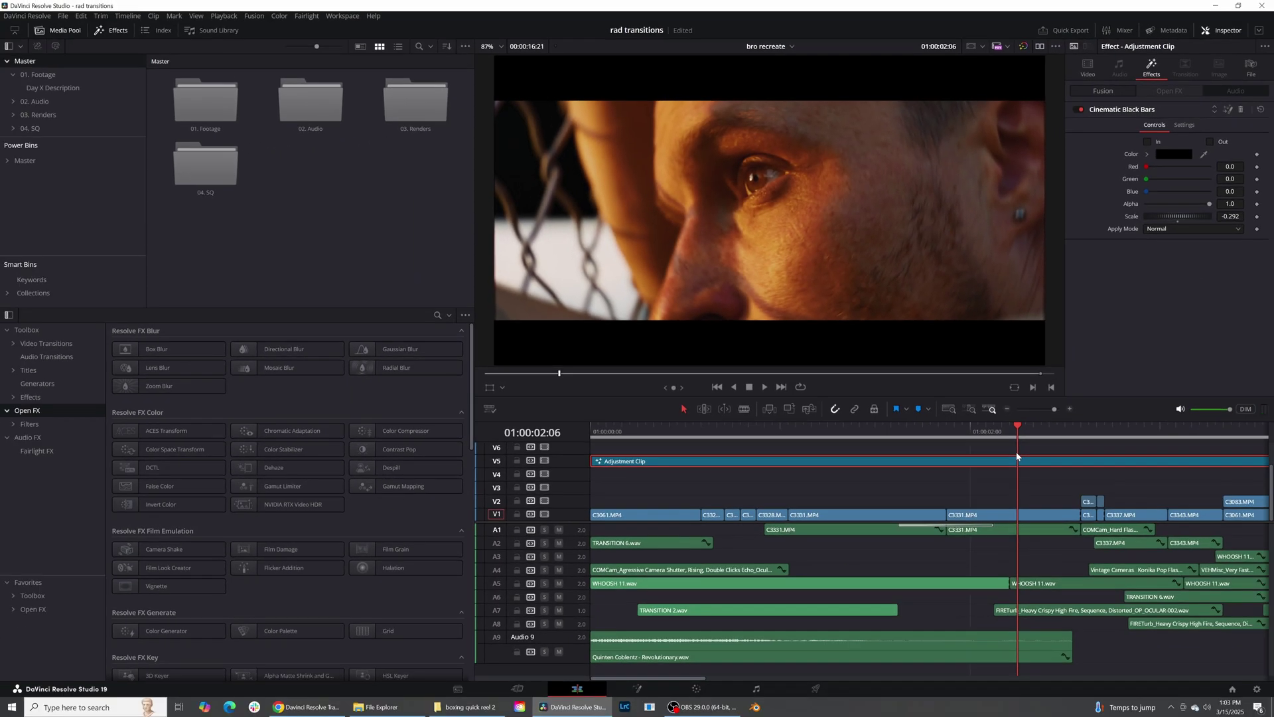
- Switch back to DaVinci Resolve and examine the inverted-color transition at 01:00:02:14 by scrubbing and playing the section leading into it
key("ctrl+minus")
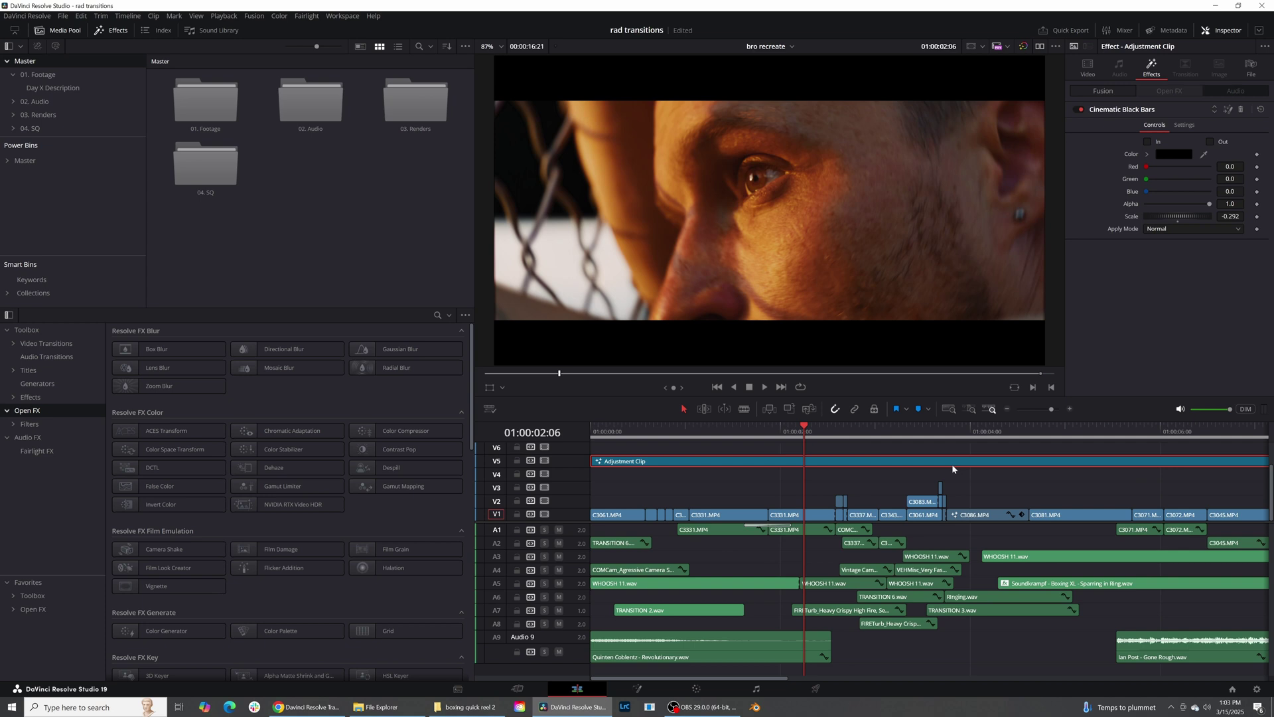
left_click_drag(826, 439, 840, 447)
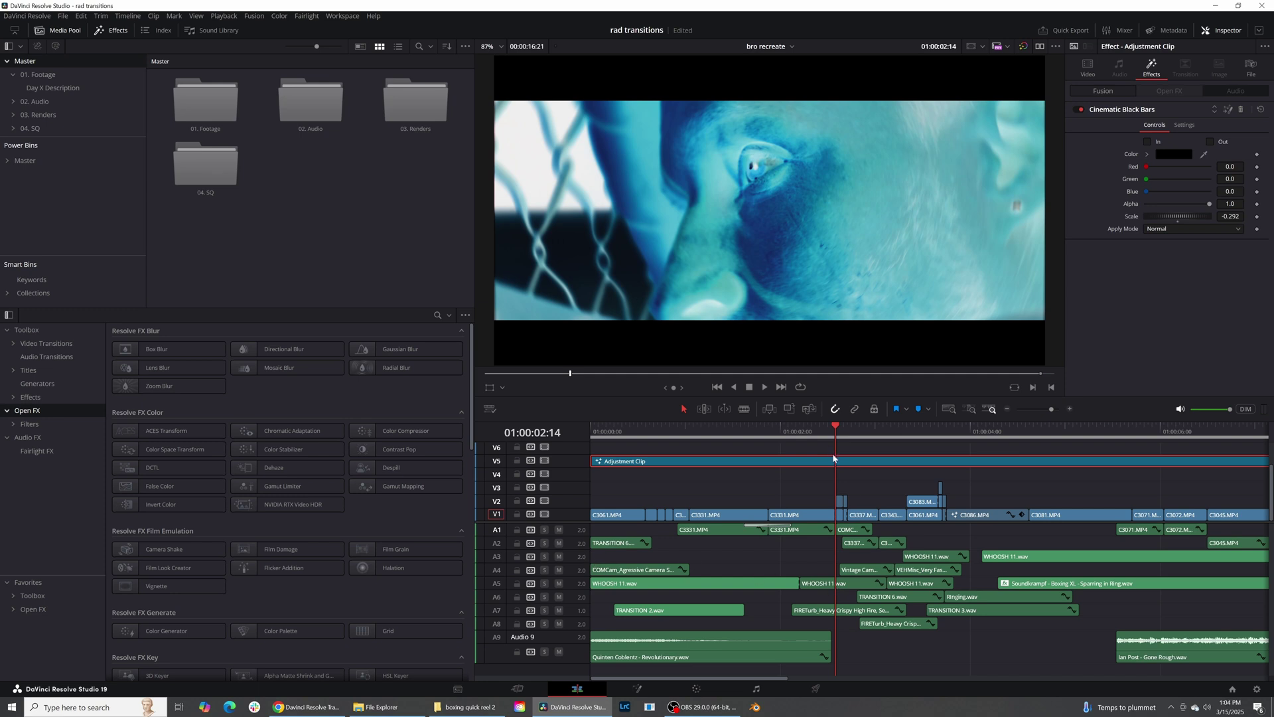
left_click_drag(832, 432, 792, 435)
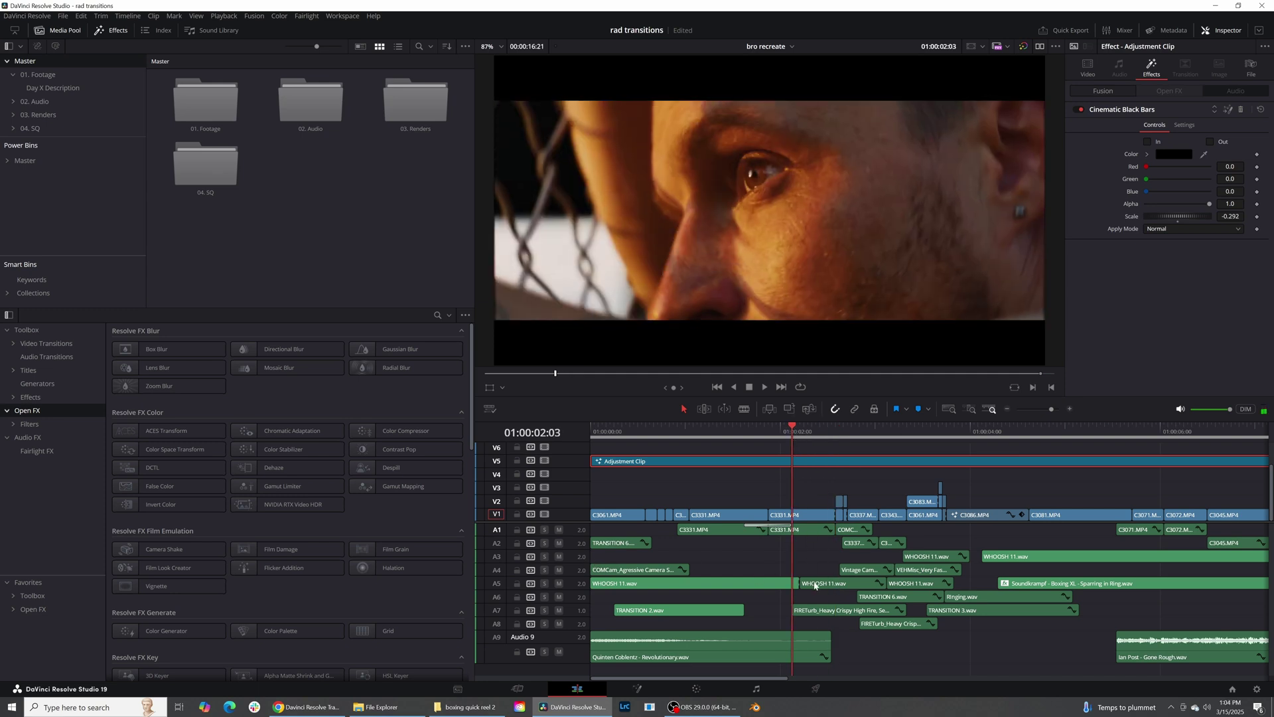
key("space")
left_click_drag(858, 431, 823, 453)
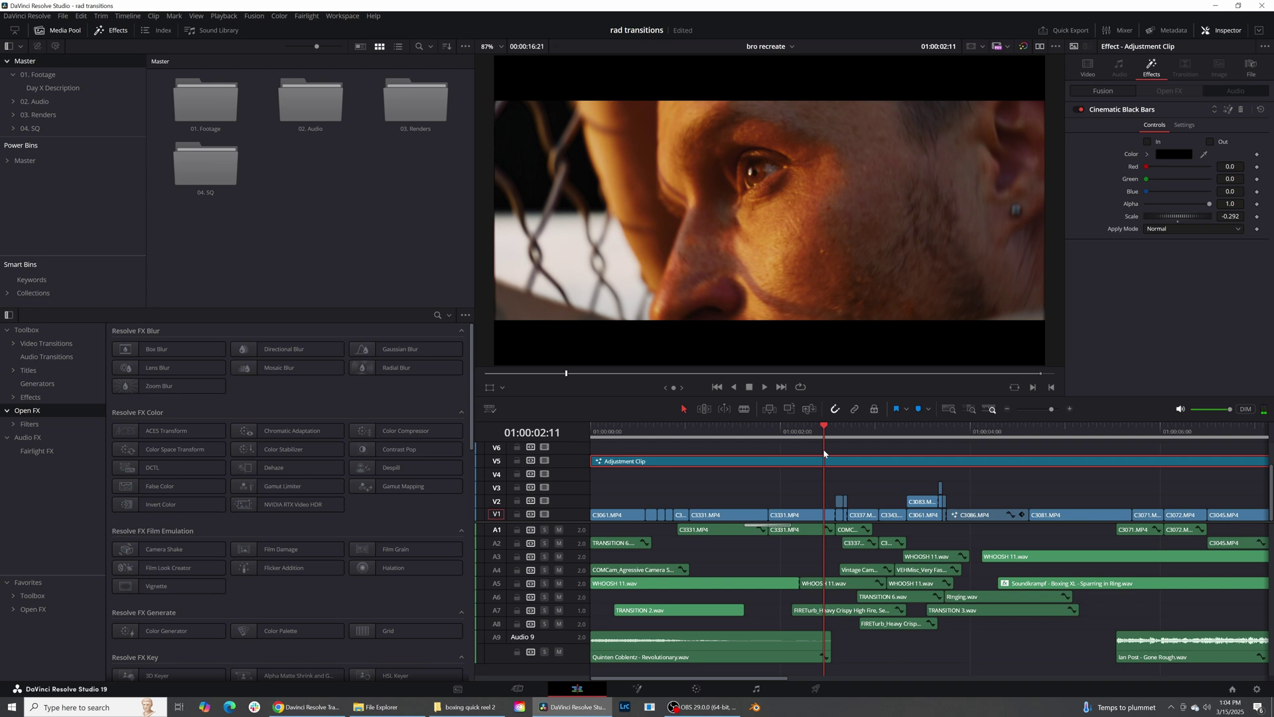
left_click_drag(821, 431, 479, 442)
key("space")
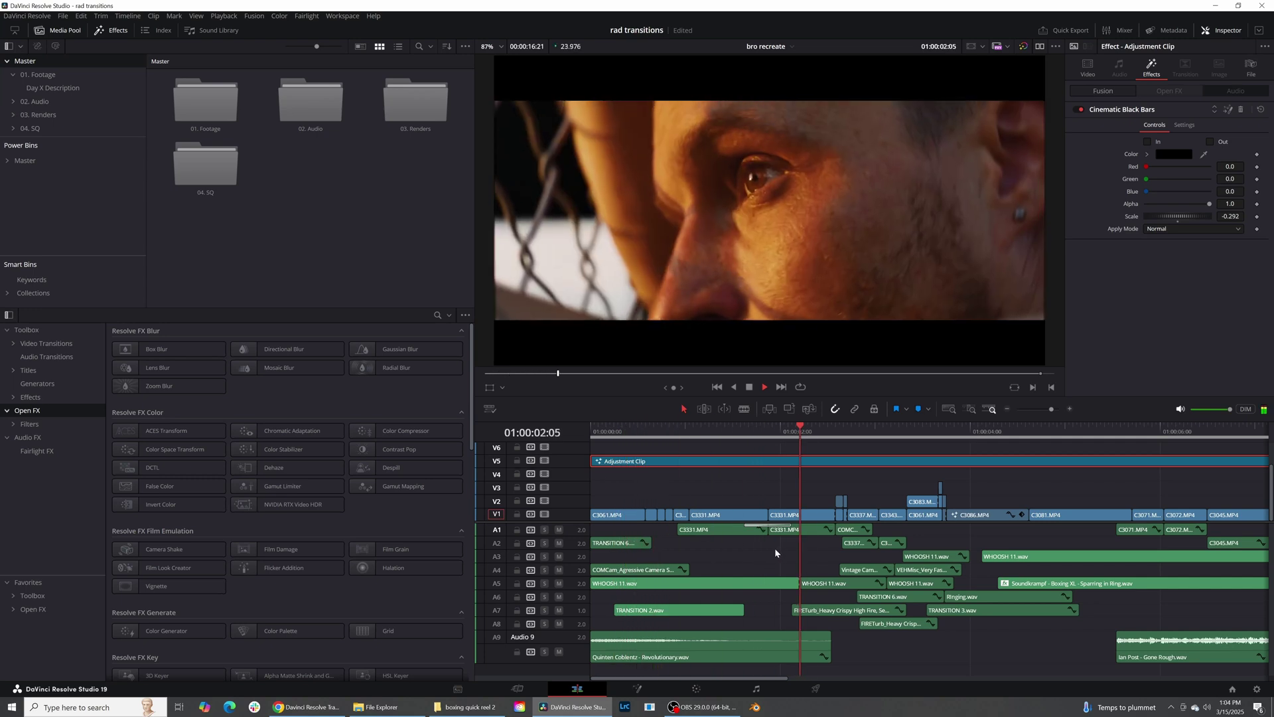
key("space")
left_click_drag(854, 438, 835, 435)
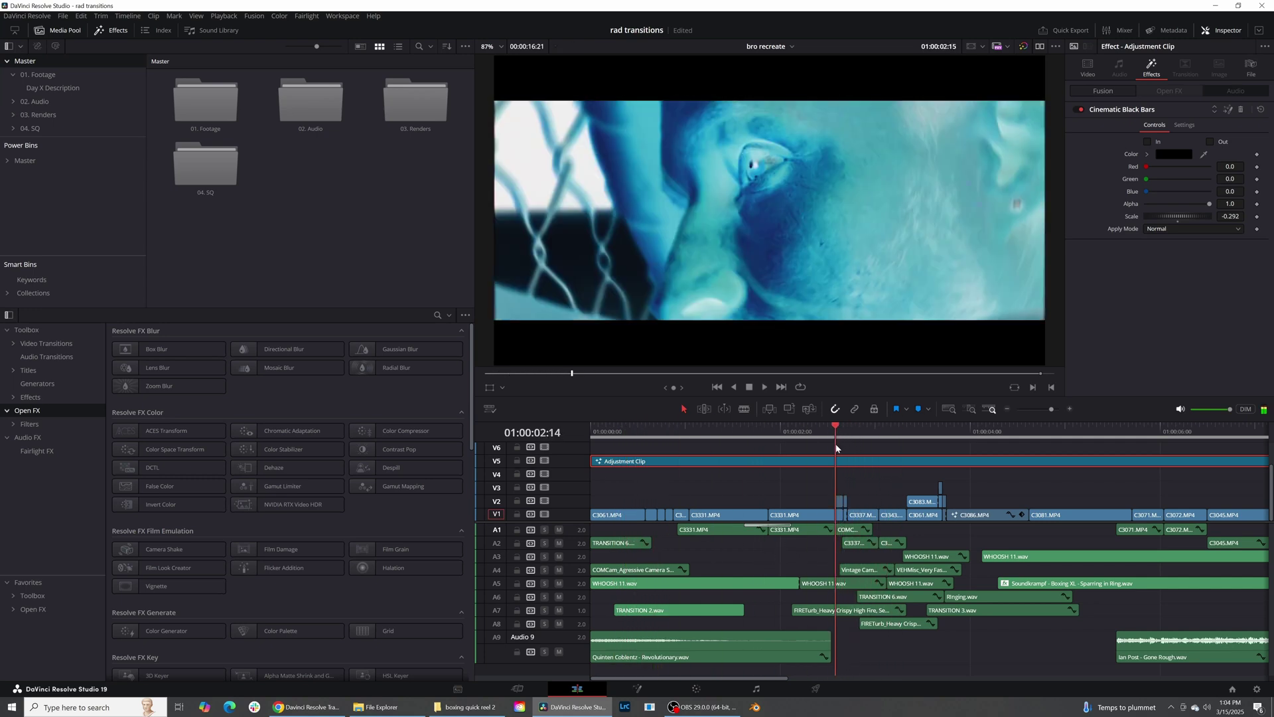
- Replace the short inverted C3331.MP4 clip on V2 with a copy of the V1 piece beneath it, splitting at 01:00:02:14
left_click(840, 504)
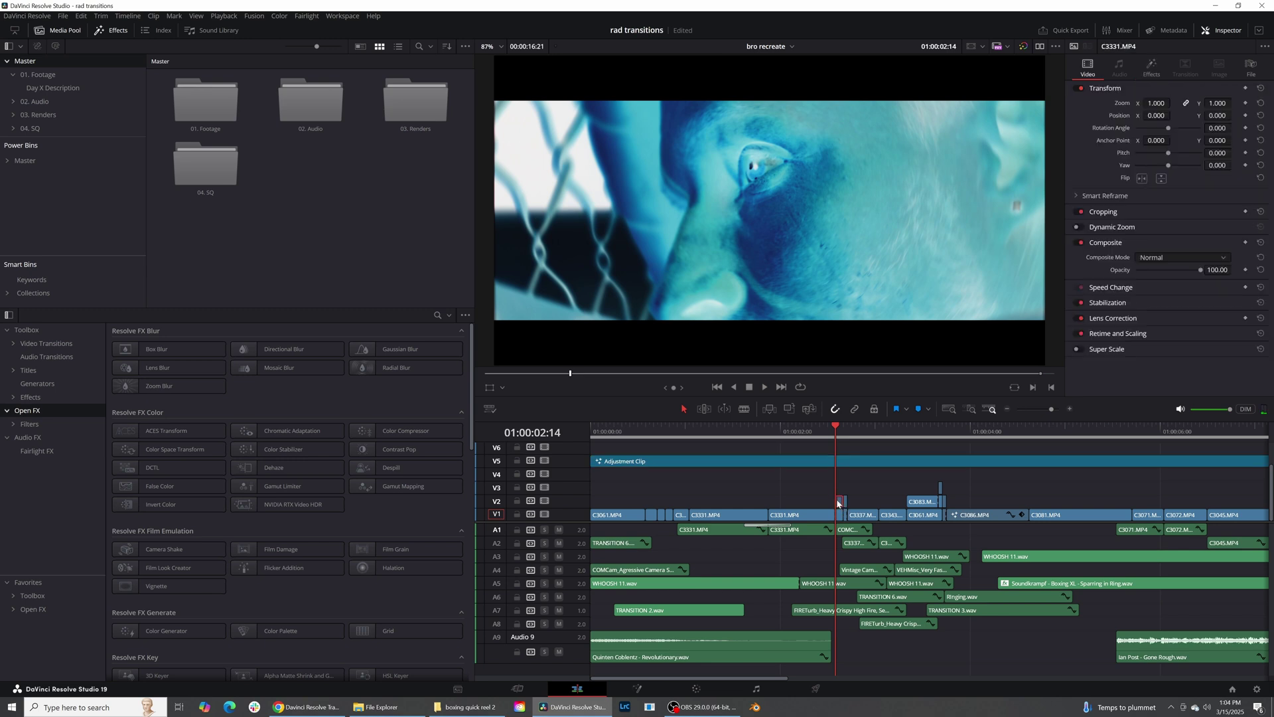
key("ctrl+s")
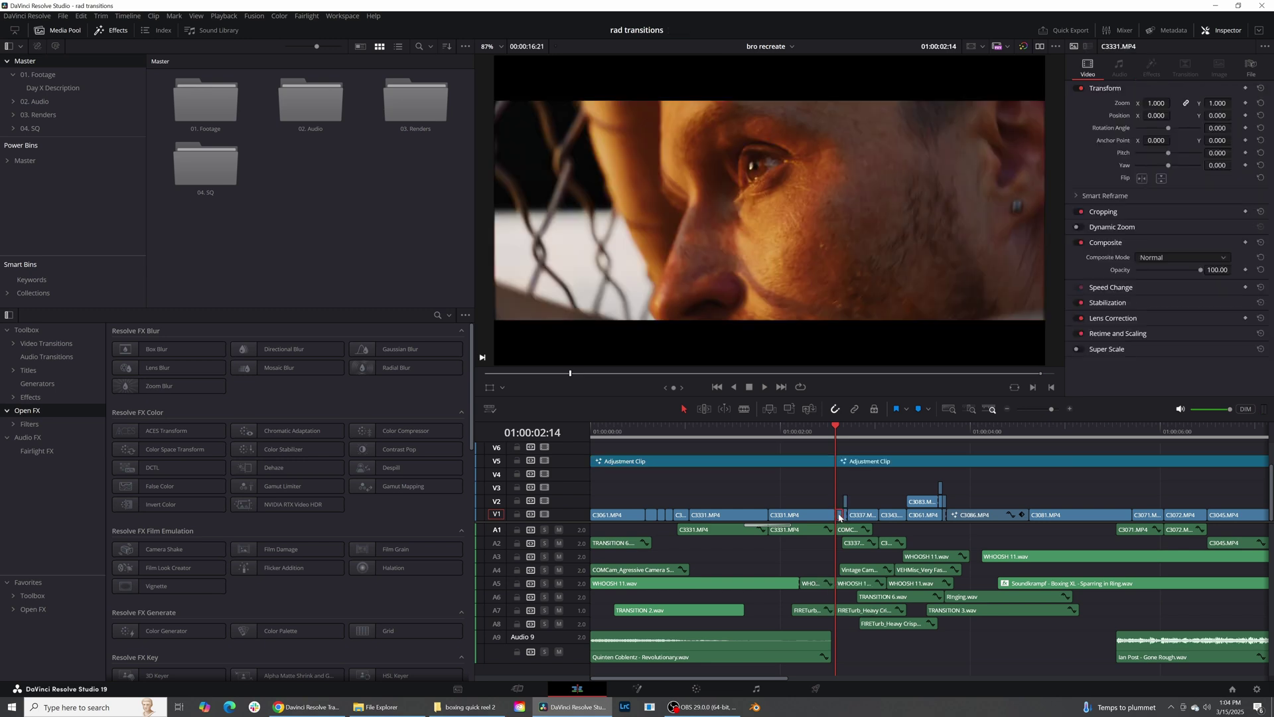
left_click_drag(839, 516, 840, 499)
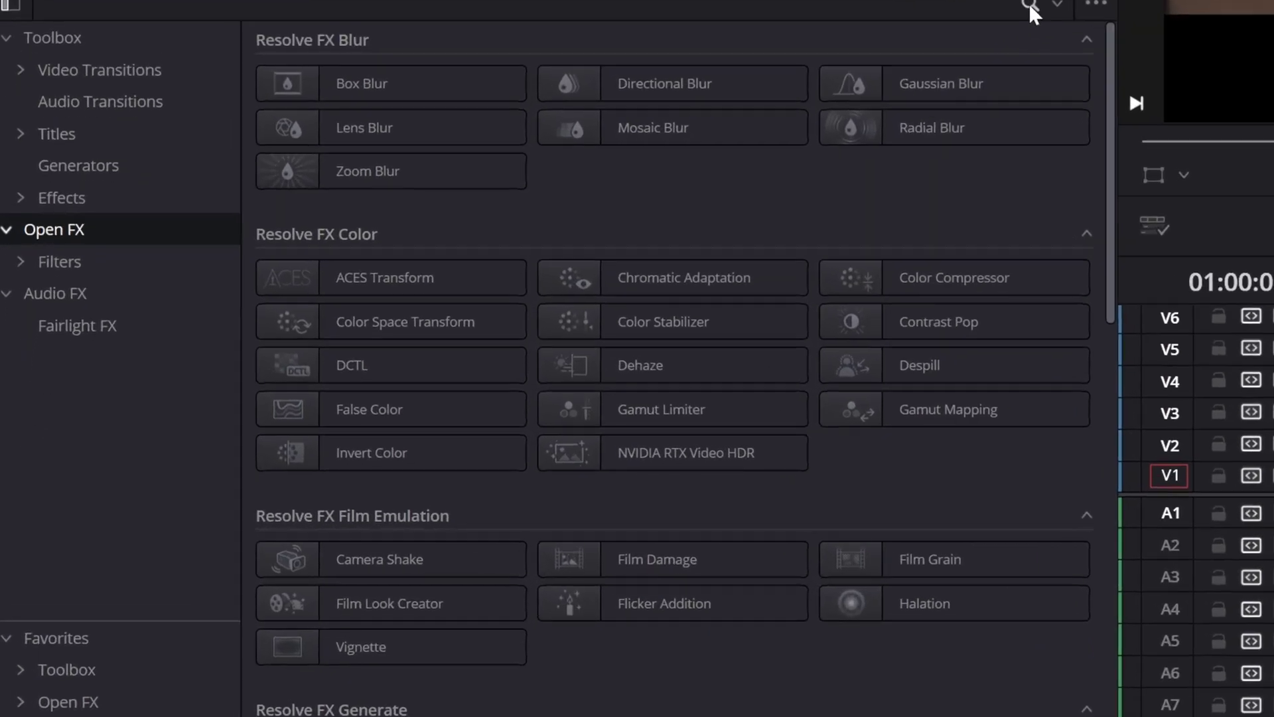
- Search the effects for "in" and apply Invert Color to the short C3331.MP4 clip on V2
left_click(436, 316)
type("in")
left_click_drag(671, 139, 1173, 497)
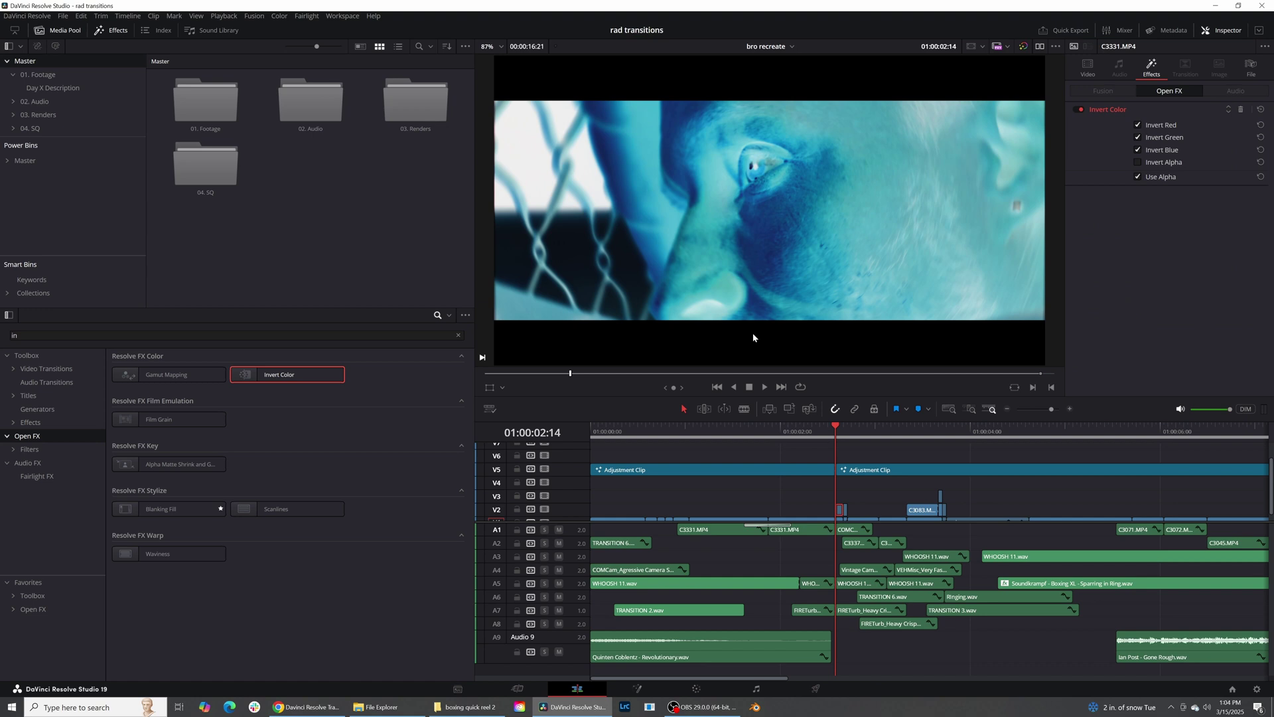
- Examine the inverted frames from 01:00:02:14 to 01:00:02:17 one at a time, and play back the transition
key("Right")
key("Right")
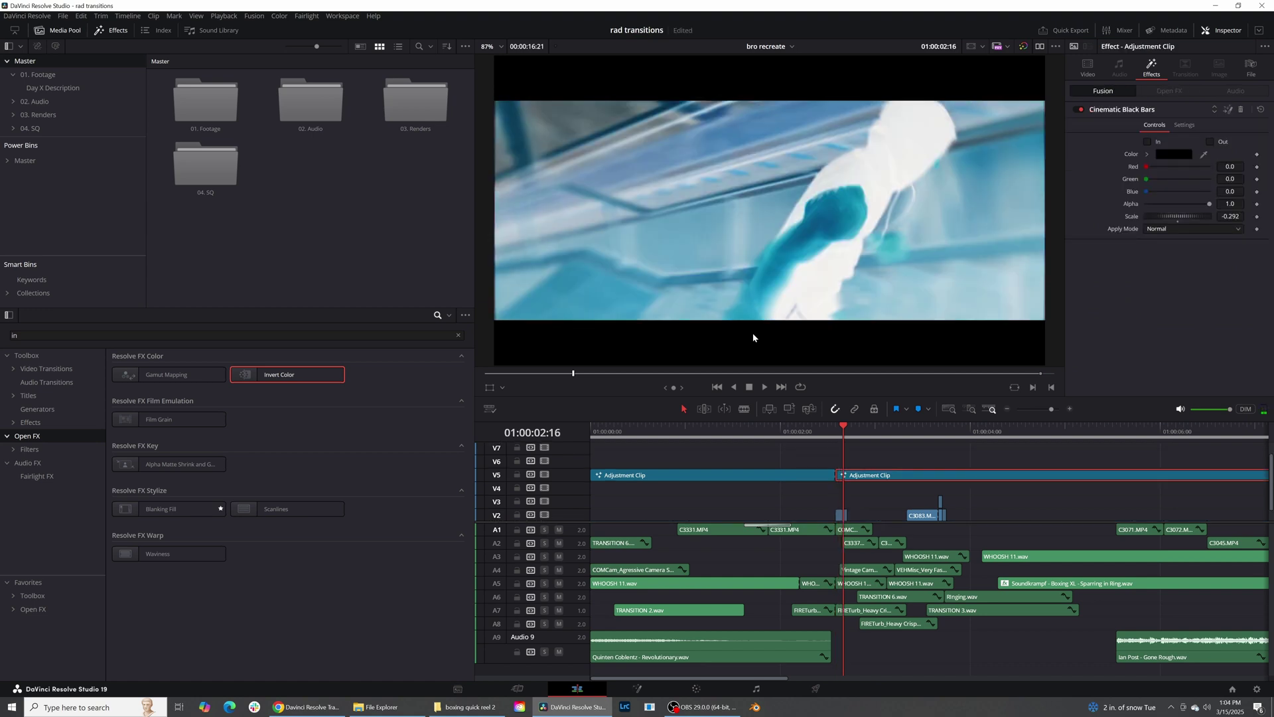
key("Right")
key("Right")
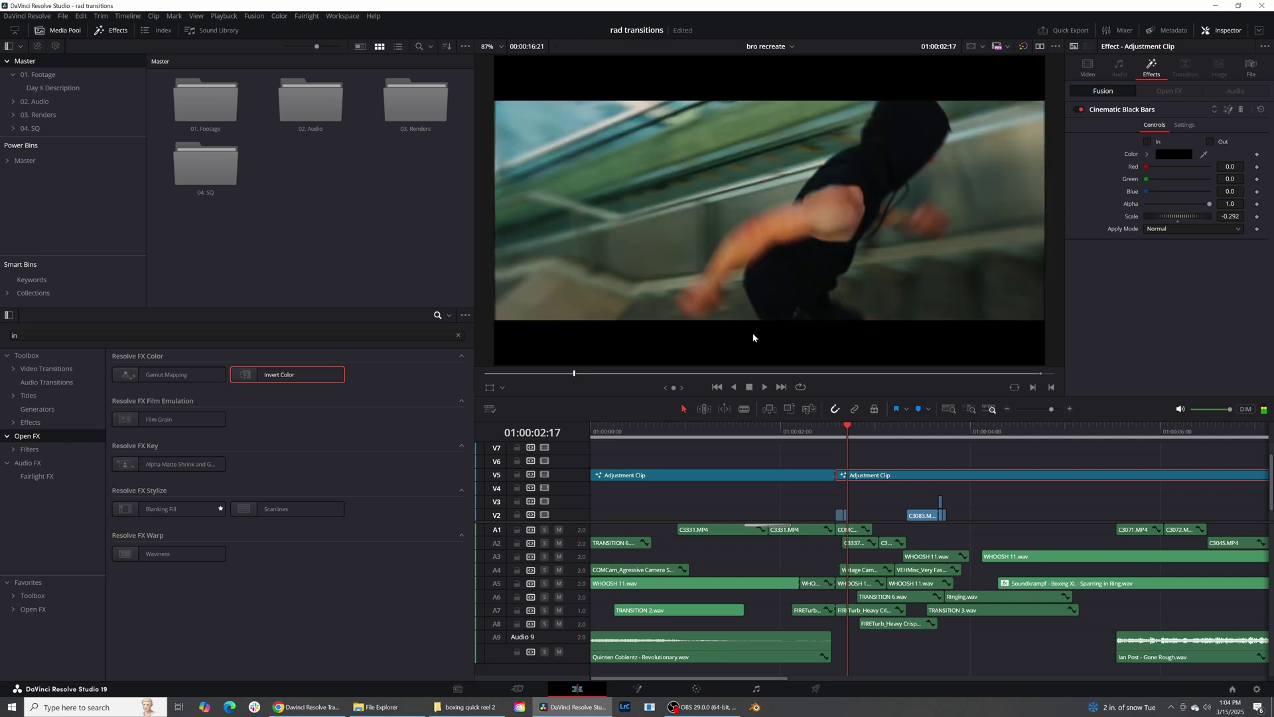
key("Left")
key("Left")
key("Left")
key("Left")
key("Left")
key("Left")
key("Left")
key("Left")
key("Left")
key("Left")
key("space")
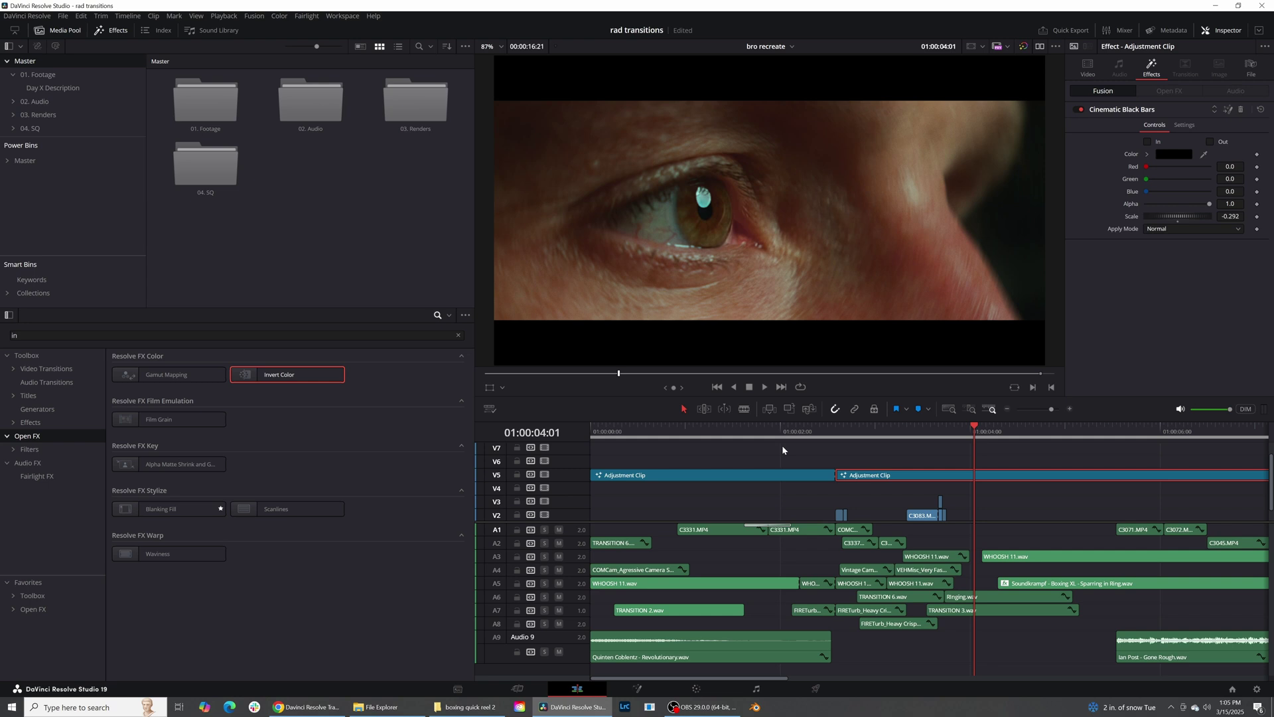
- Play the timeline from 01:00:02:00 and examine the inverted frames from 01:00:03:16 to 01:00:03:19 one at a time
left_click(781, 438)
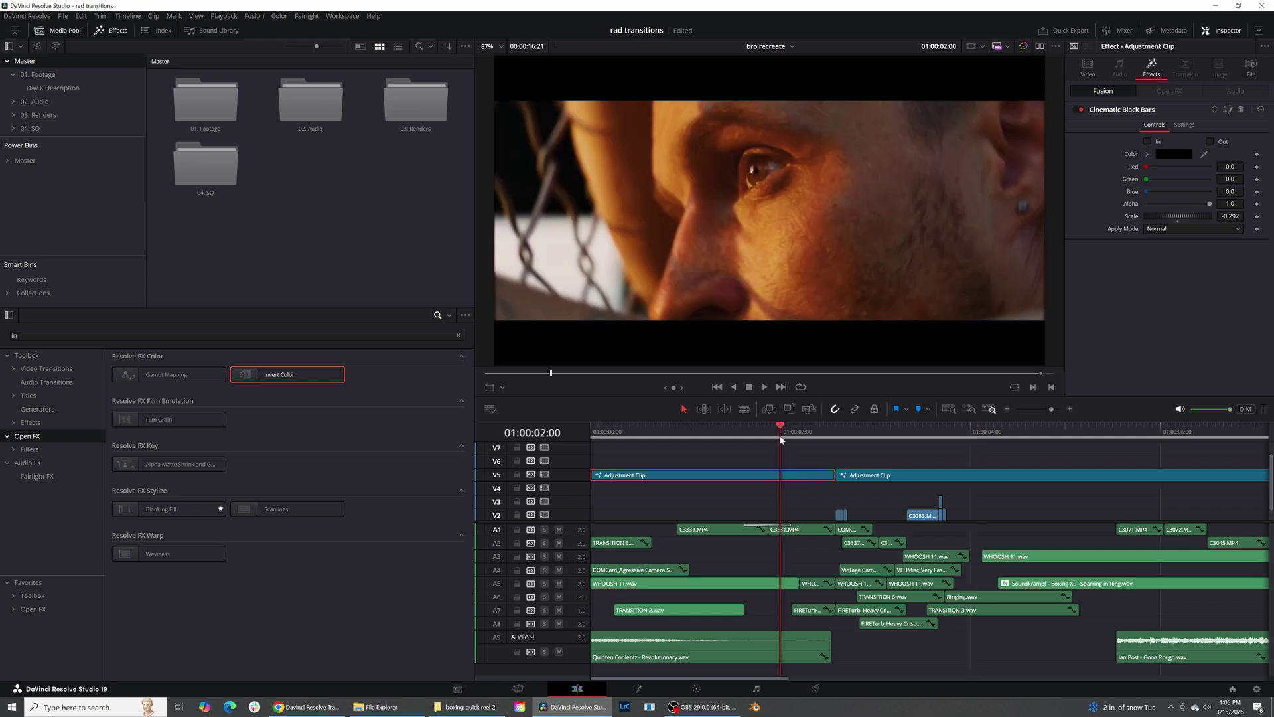
key("space")
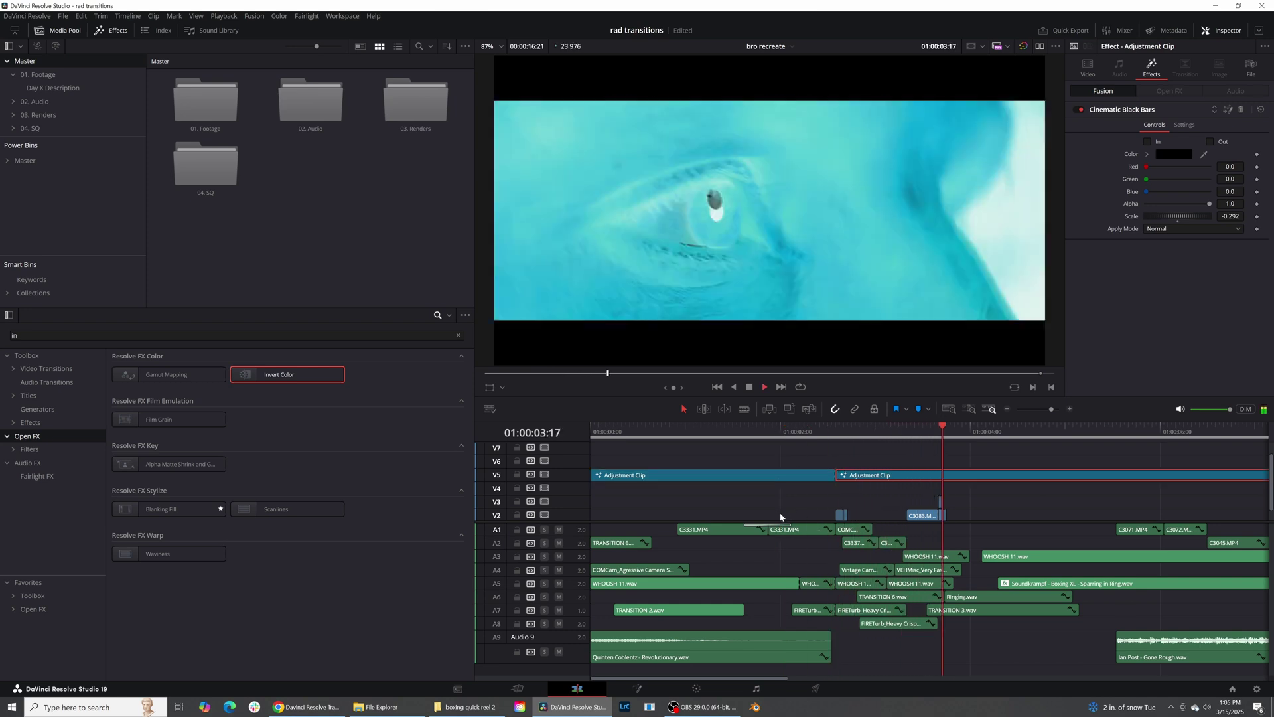
mouse_move(576, 522)
left_mouse_down()
mouse_move(577, 534)
mouse_move(573, 523)
left_mouse_up()
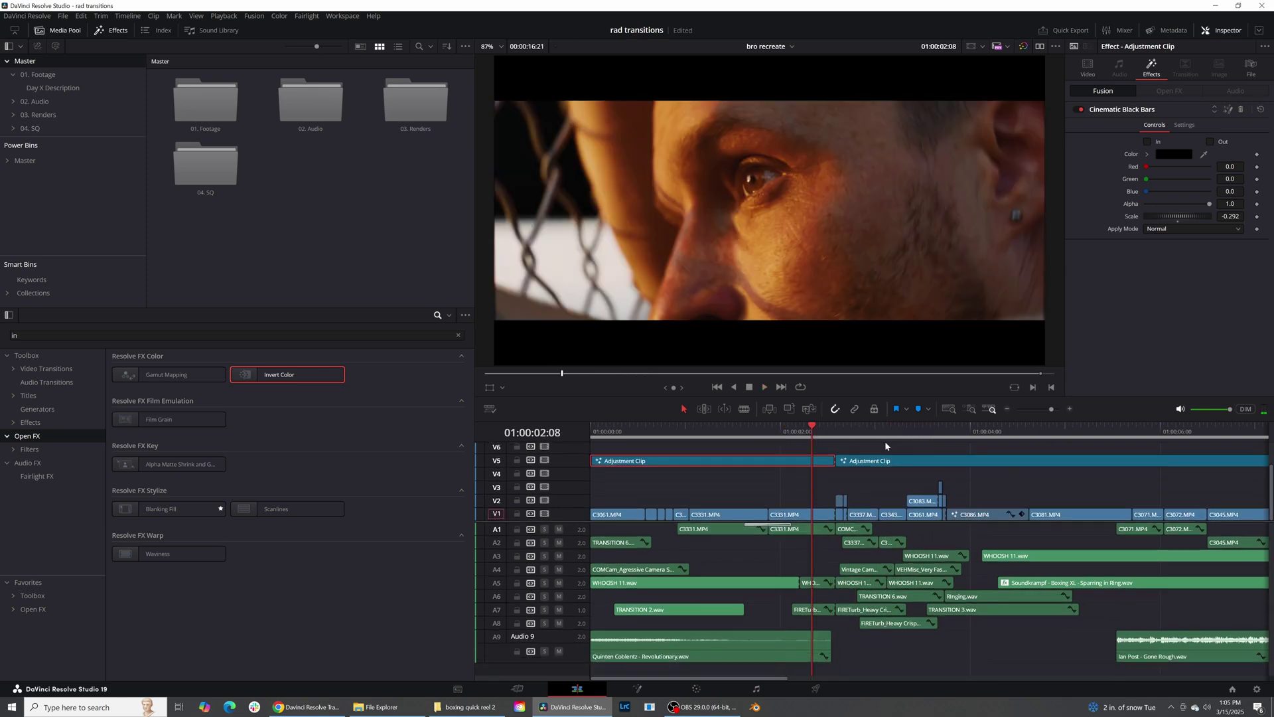
scroll(815, 434, "up", 1)
left_click_drag(815, 435, 938, 468)
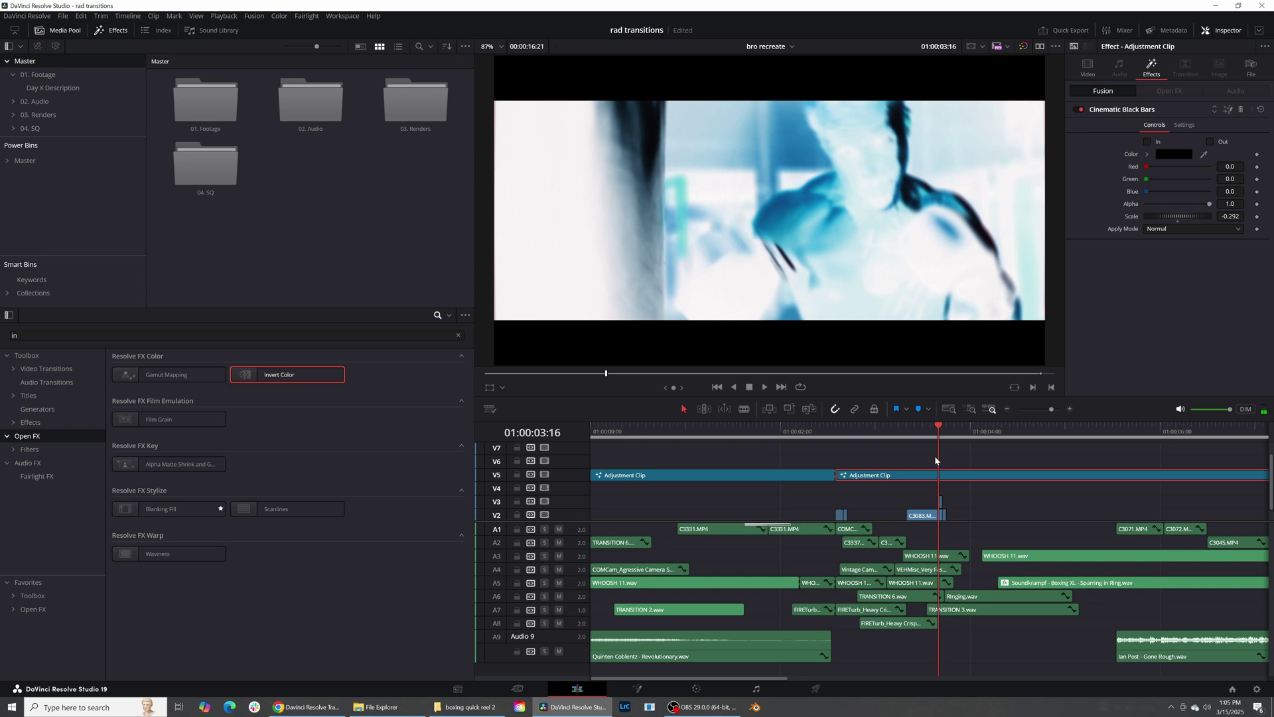
key("Right")
key("Right")
key("Right")
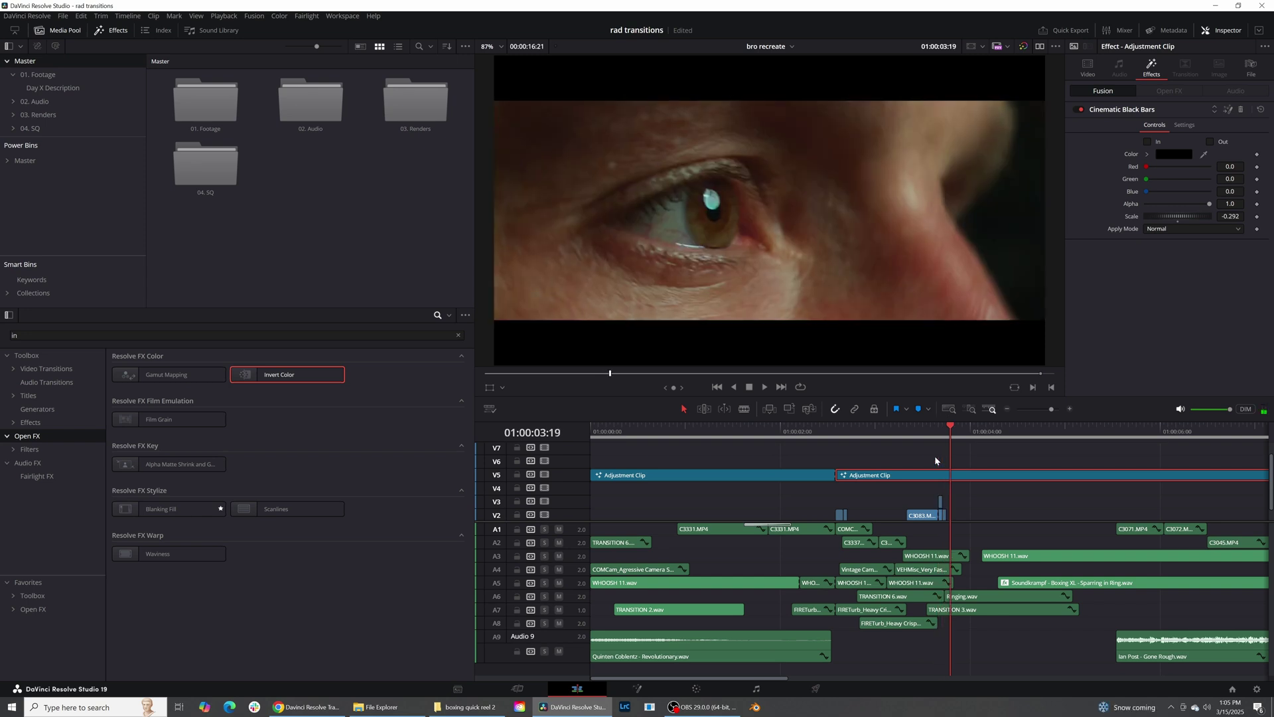
key("space")
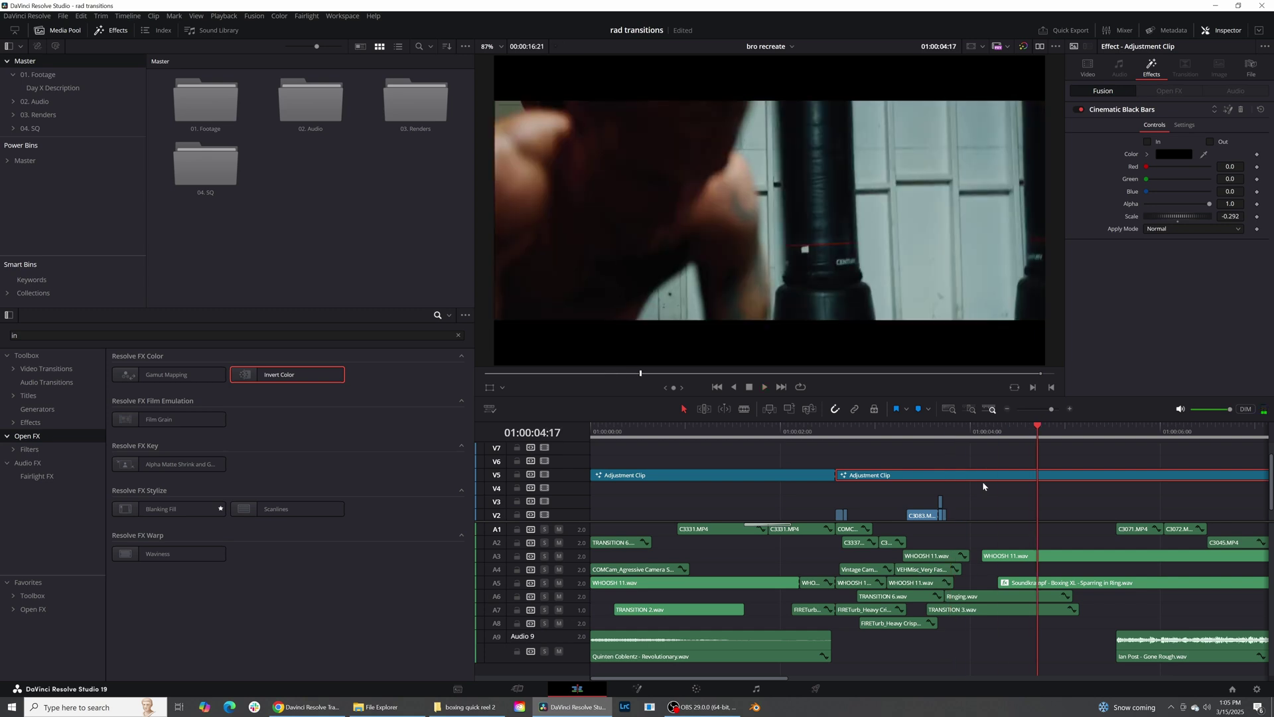
- Preview the composite modes for the short inverted C3083.MP4 clip on V3 at 01:00:03:16 and set its mode to Luminosity
left_click_drag(944, 431, 871, 443)
left_click(854, 492)
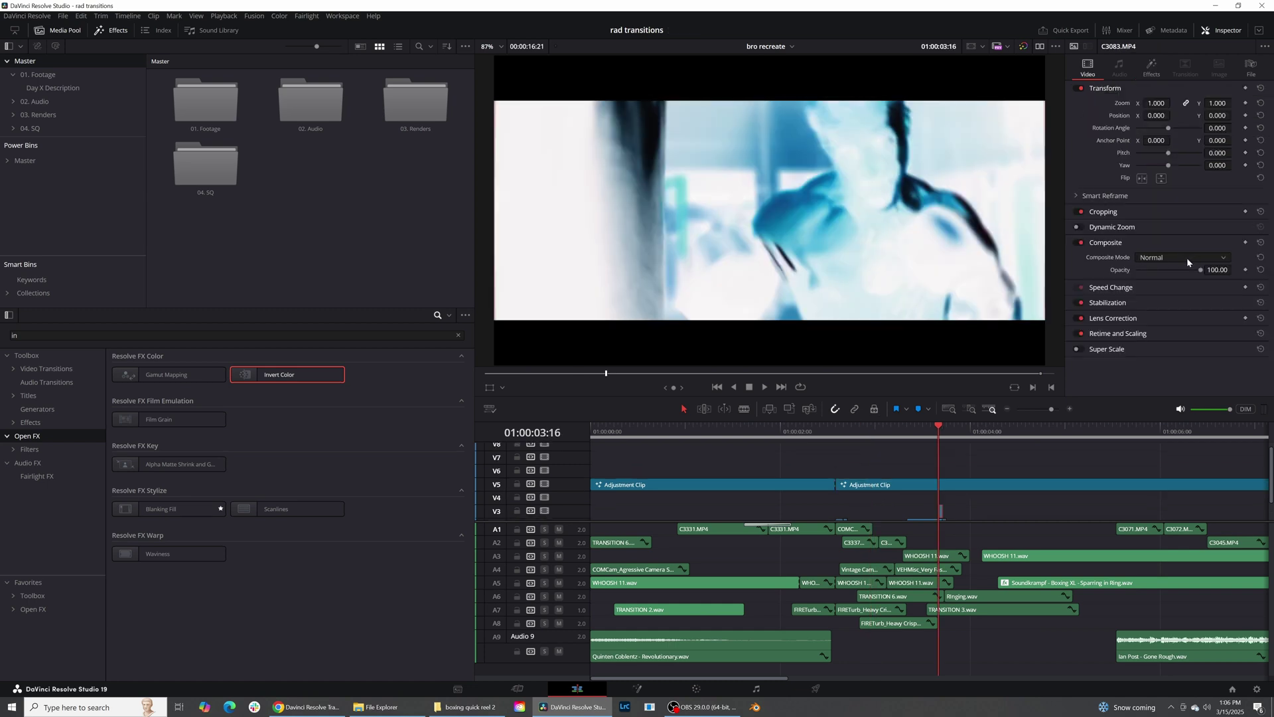
left_click(1185, 256)
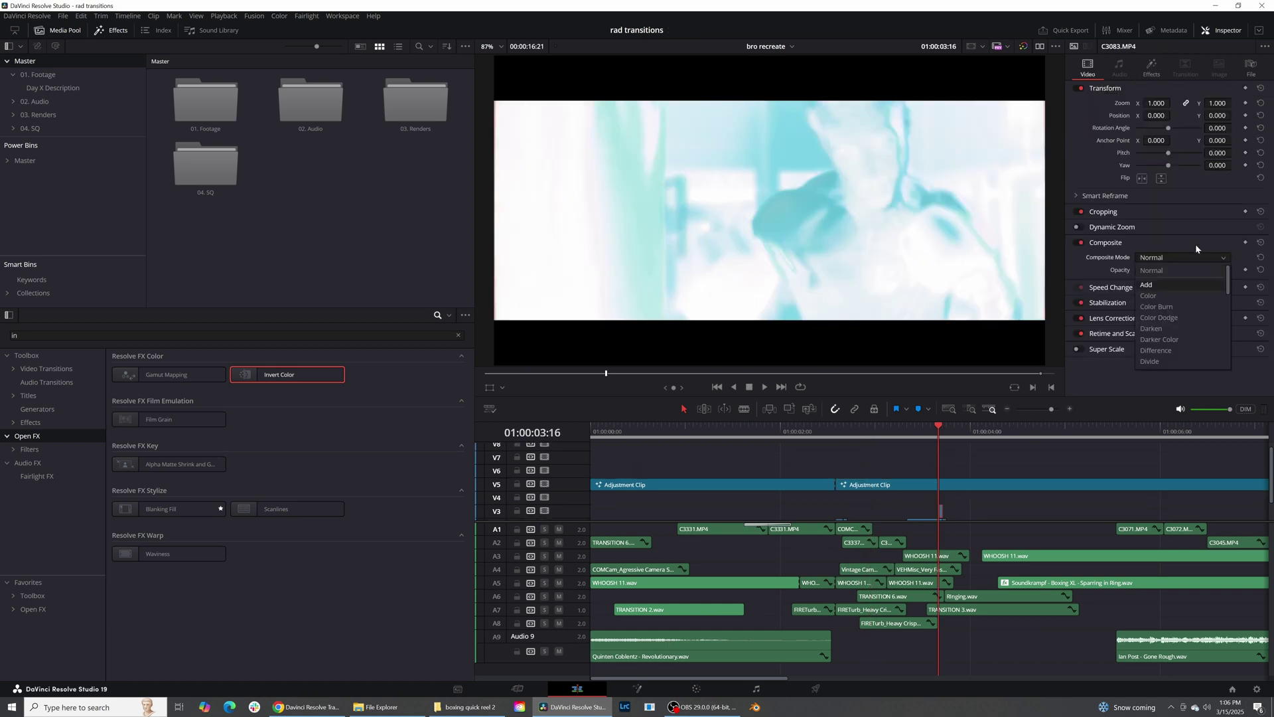
key("Down")
key("Down")
key("Down")
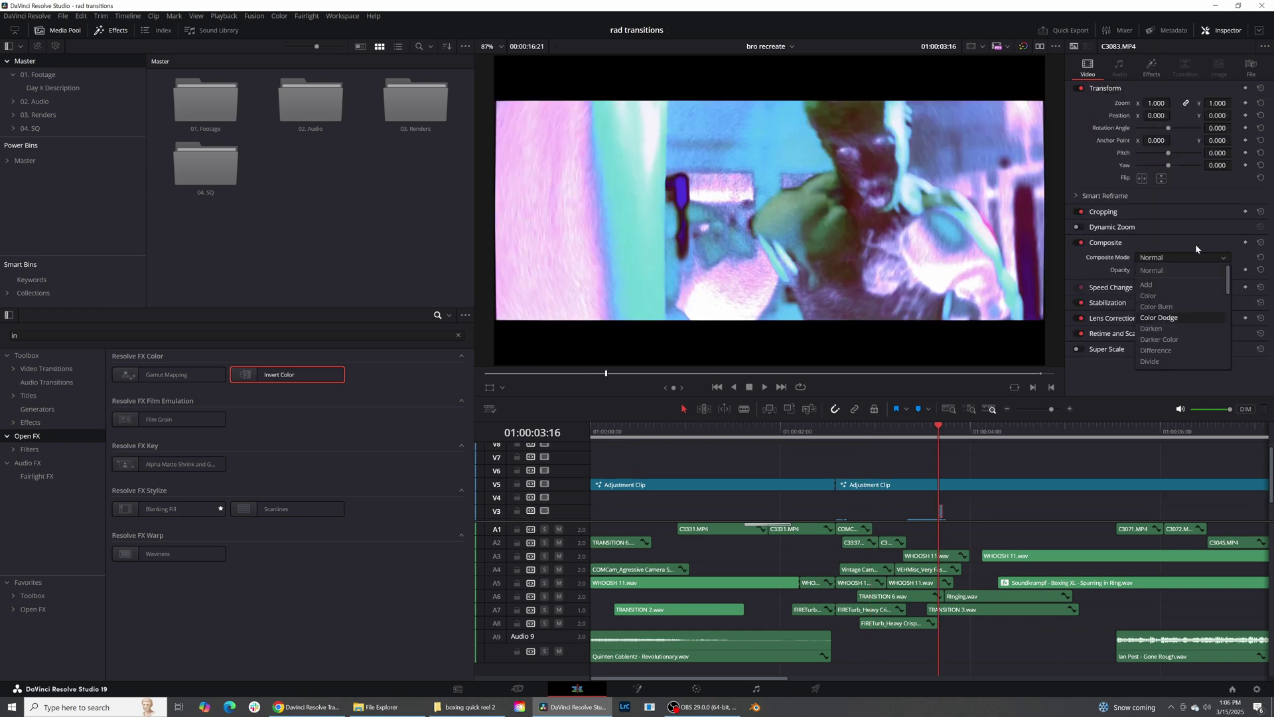
key("Down")
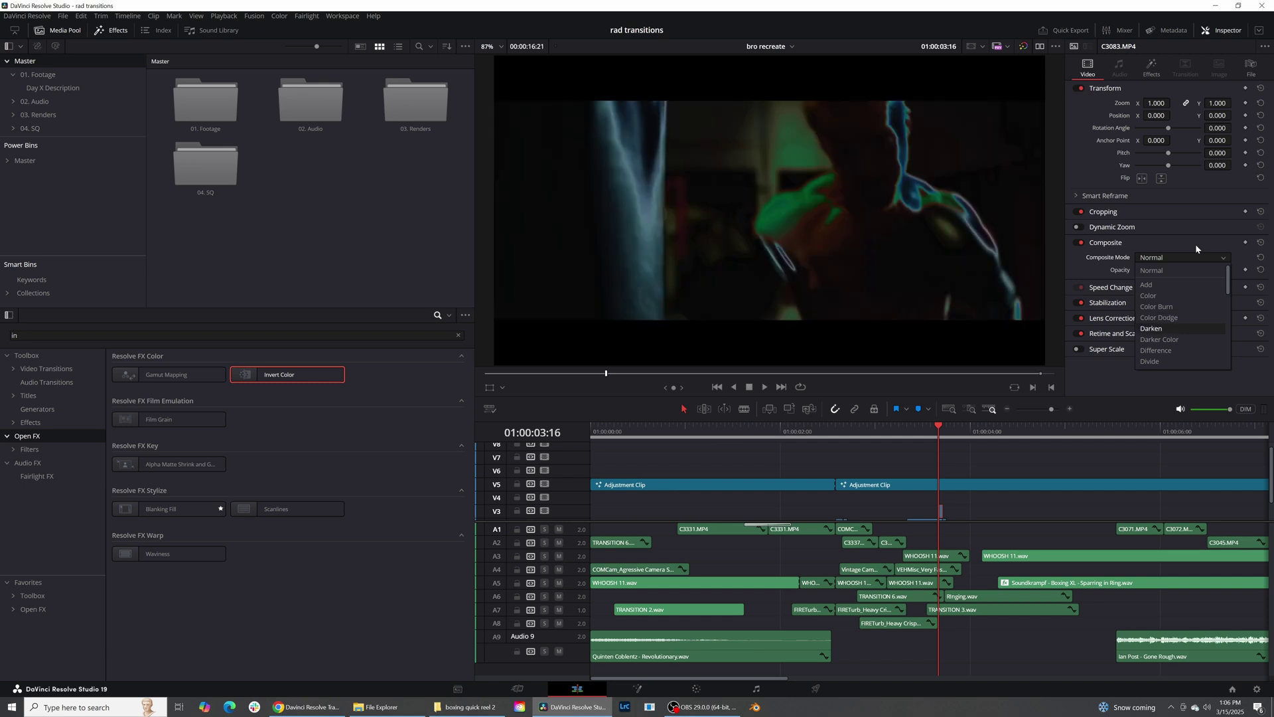
key("Down")
key("Down")
key("Down")
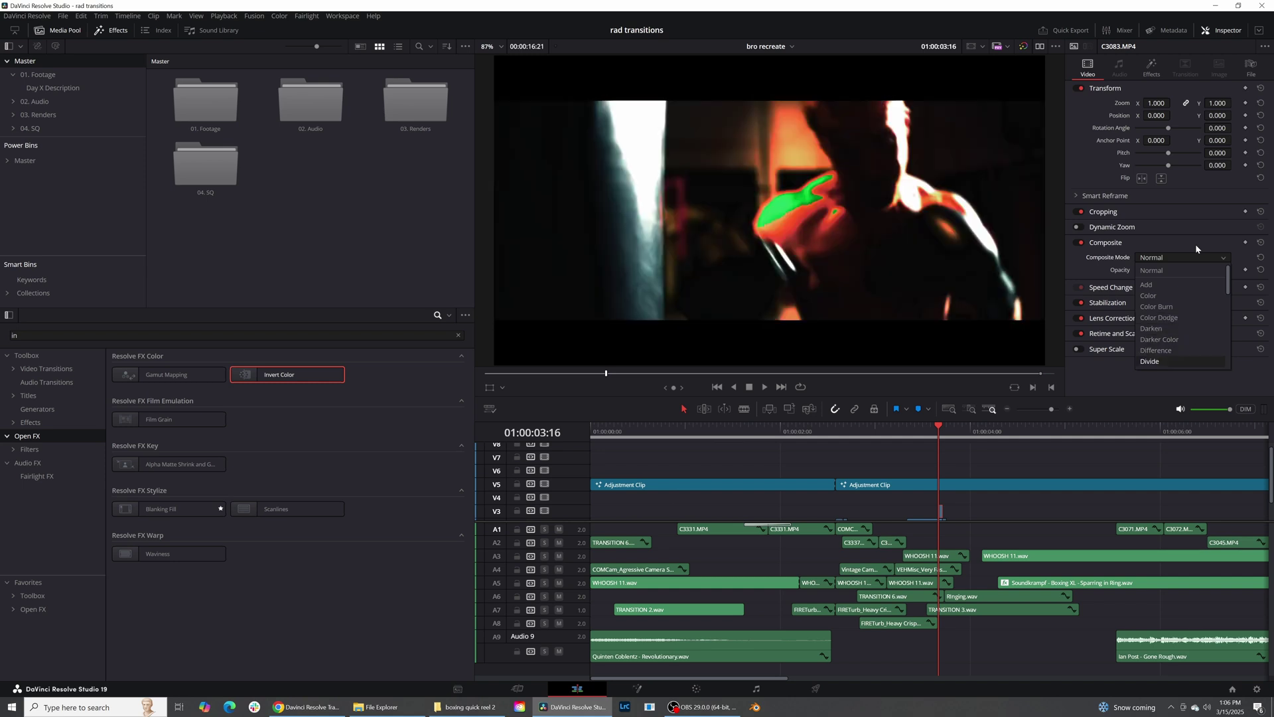
key("Down")
key("Down")
key("Down")
key("Down")
key("Down")
key("Down")
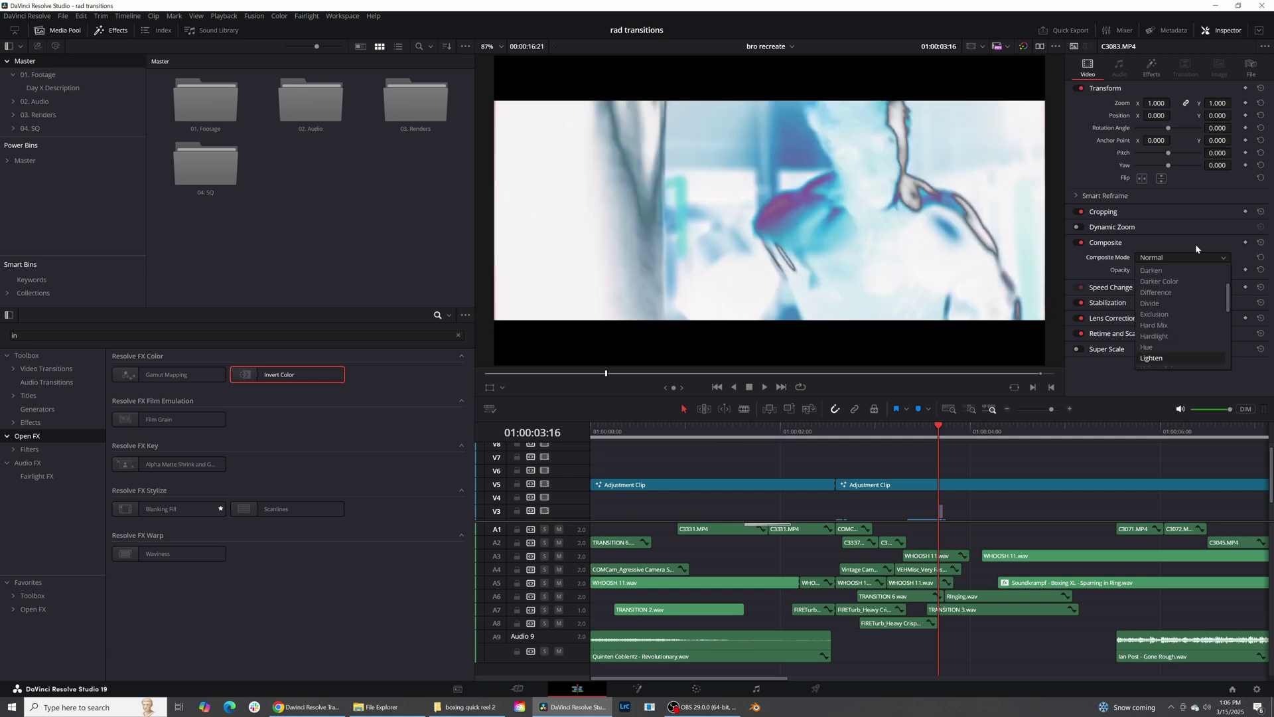
key("Down")
key("Down")
key("Down")
key("Down")
key("Return")
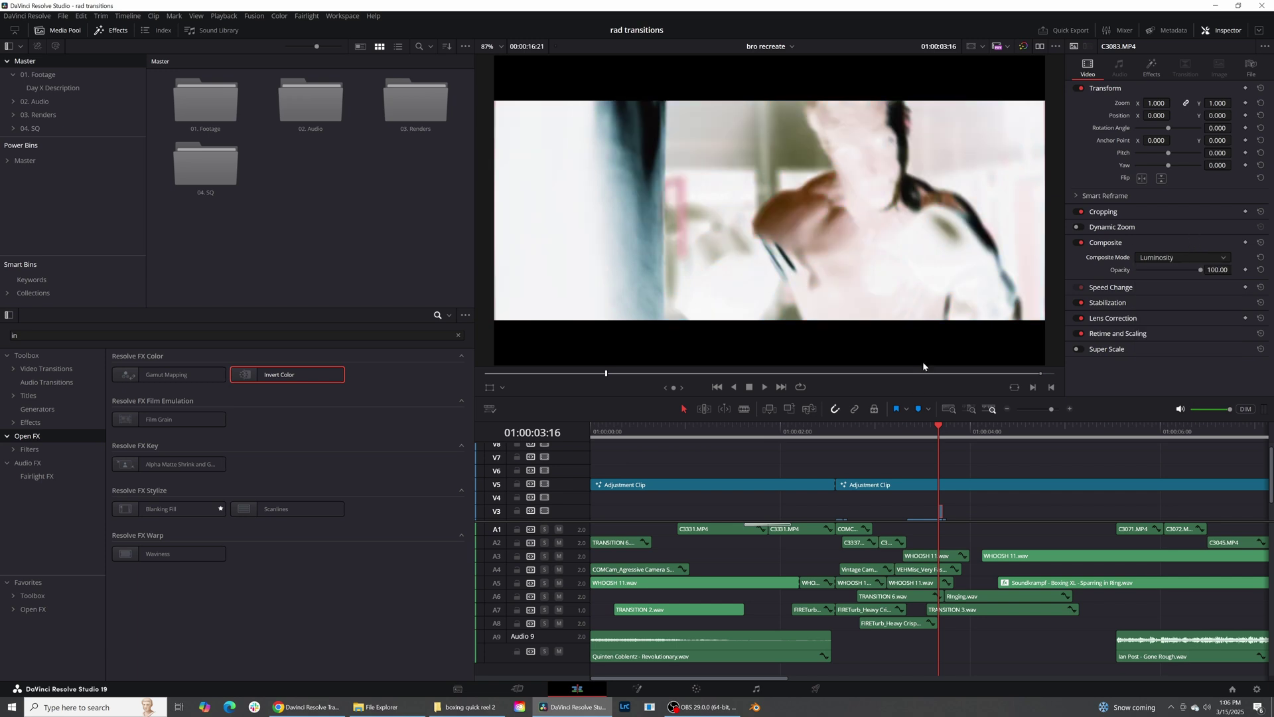
- Play back the inverted transitions and scrub through the cut from the closing eye to the boxer, up to 01:00:05:04
left_click_drag(936, 428, 696, 452)
key("l")
scroll(763, 491, "up", 1)
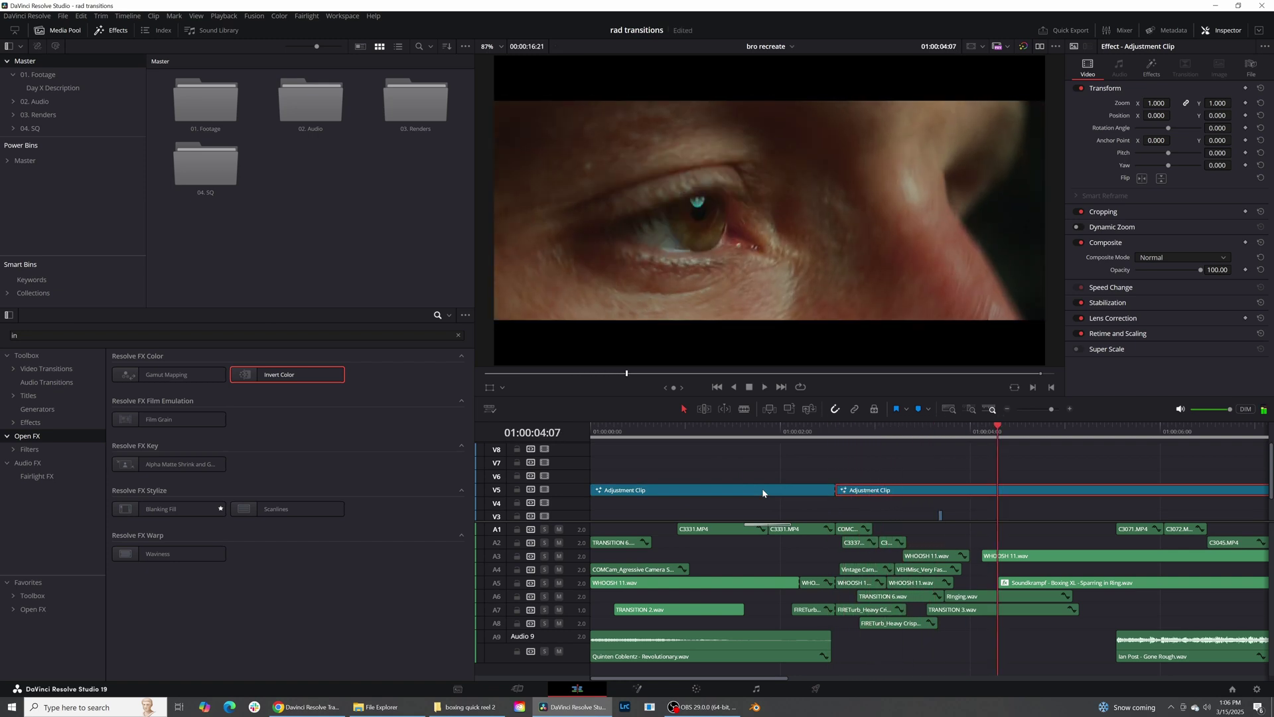
scroll(939, 491, "down", 2)
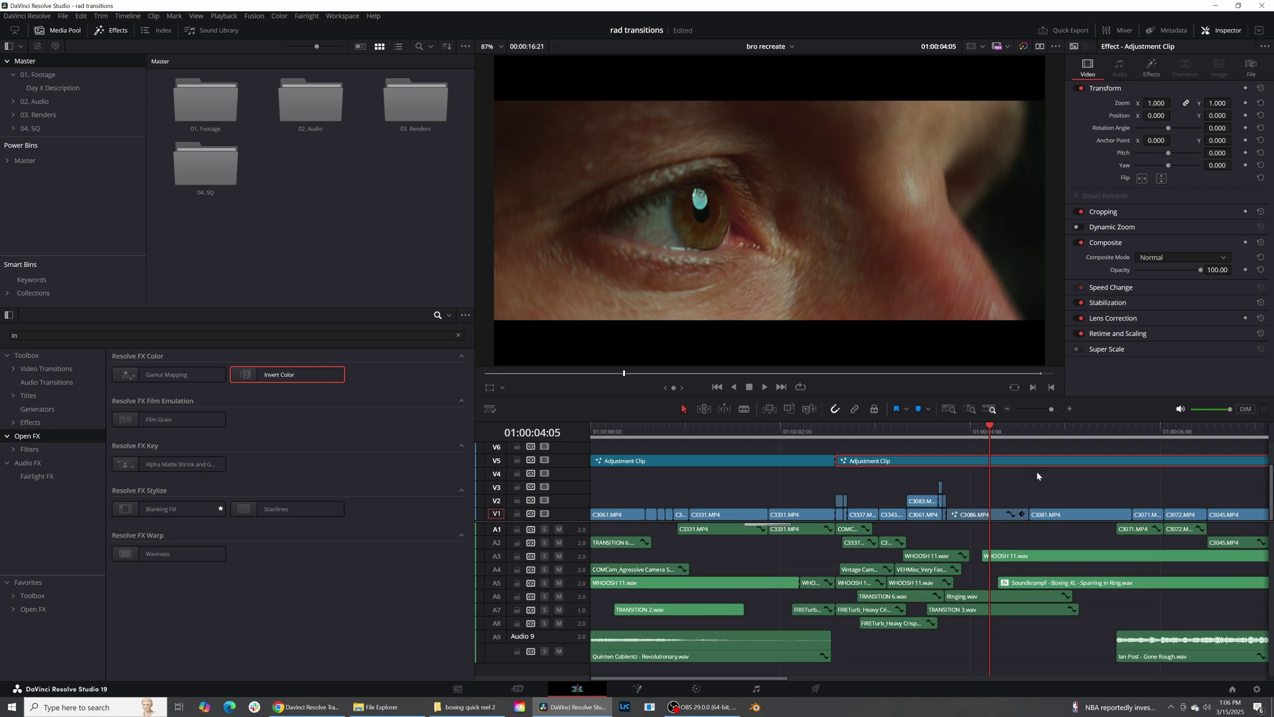
left_click_drag(970, 427, 1024, 459)
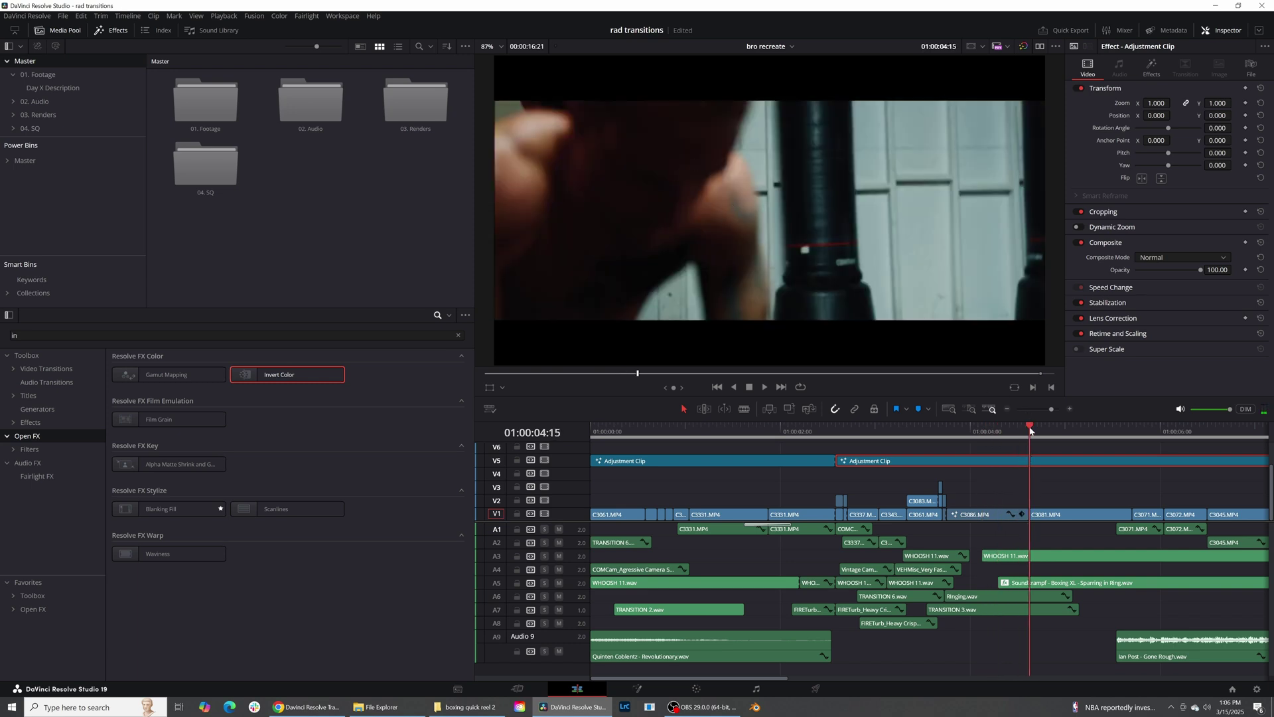
left_click_drag(1031, 430, 1081, 461)
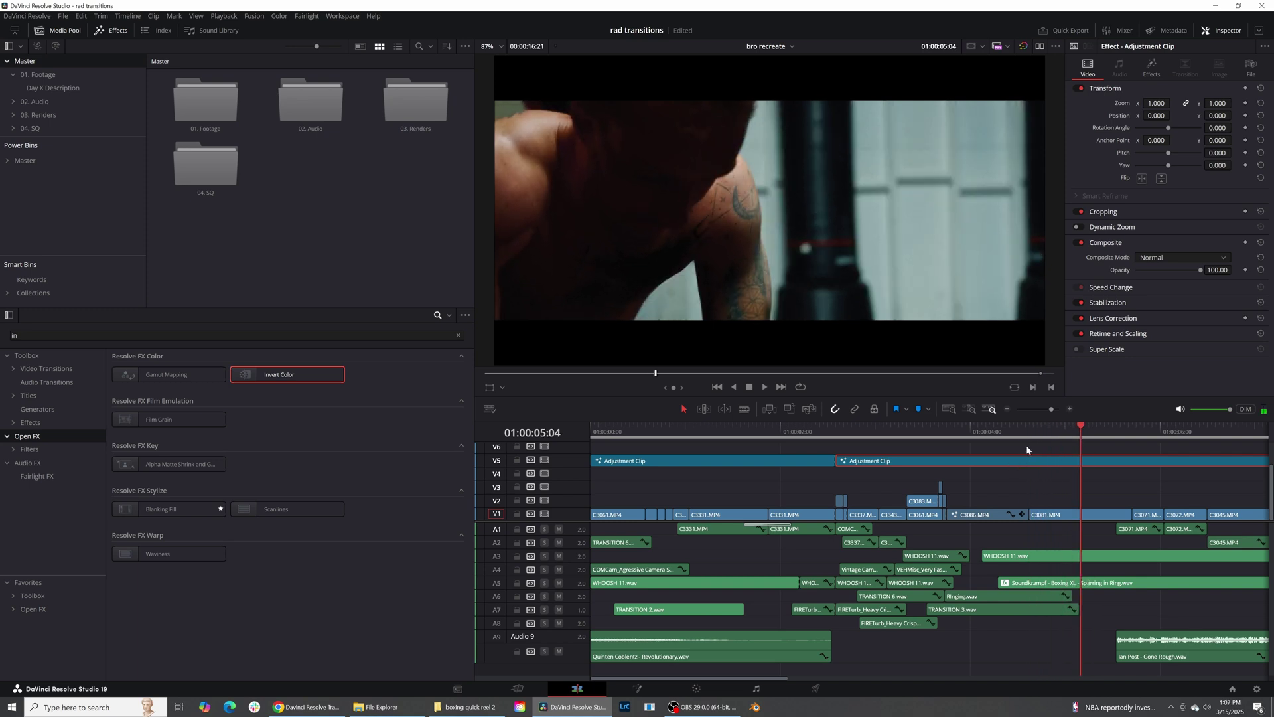
- Place a short adjustment clip on V2 over the cut between C3086.MP4 and C3081.MP4
left_click(458, 334)
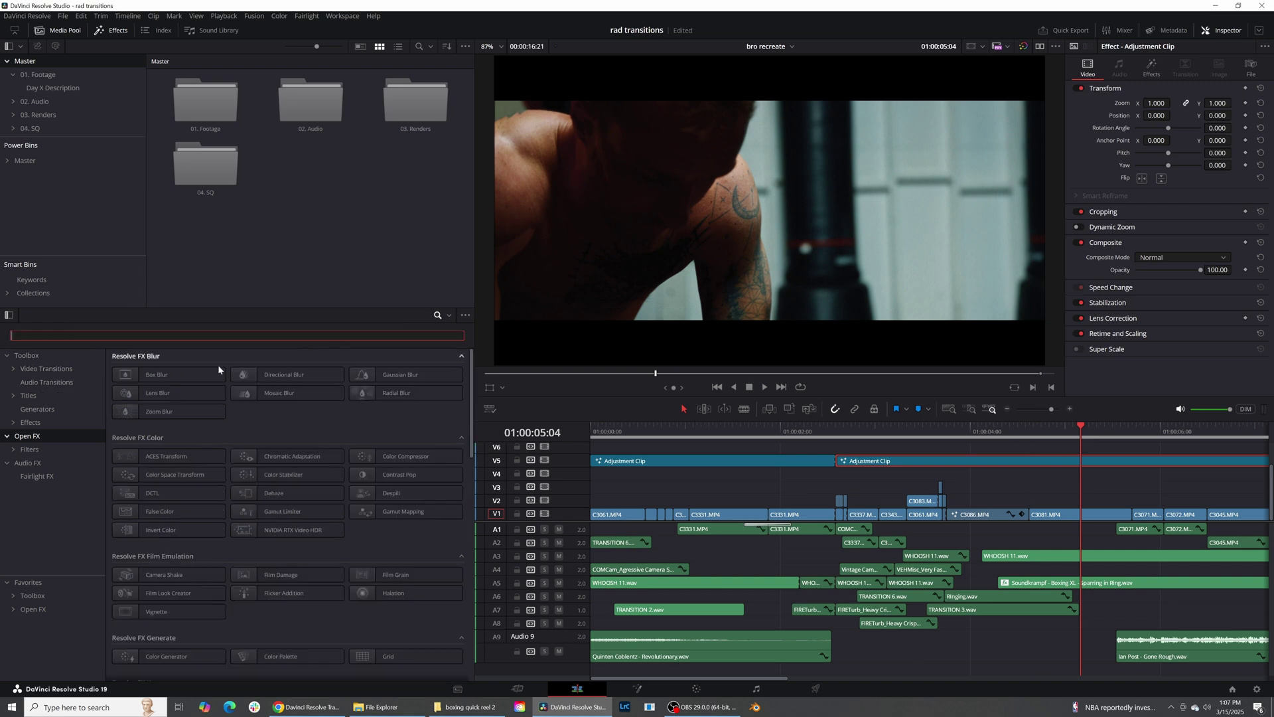
left_click(39, 423)
left_click_drag(166, 376, 1018, 501)
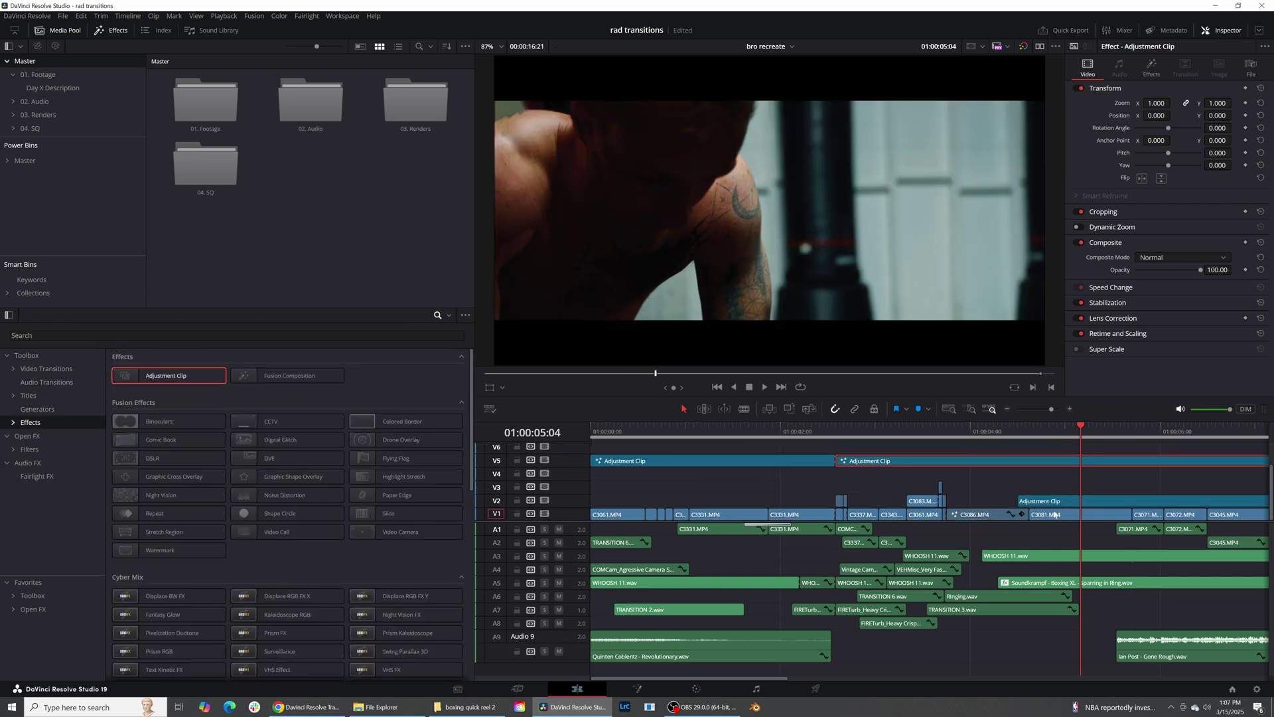
scroll(1070, 454, "up", 1)
left_click(1062, 517)
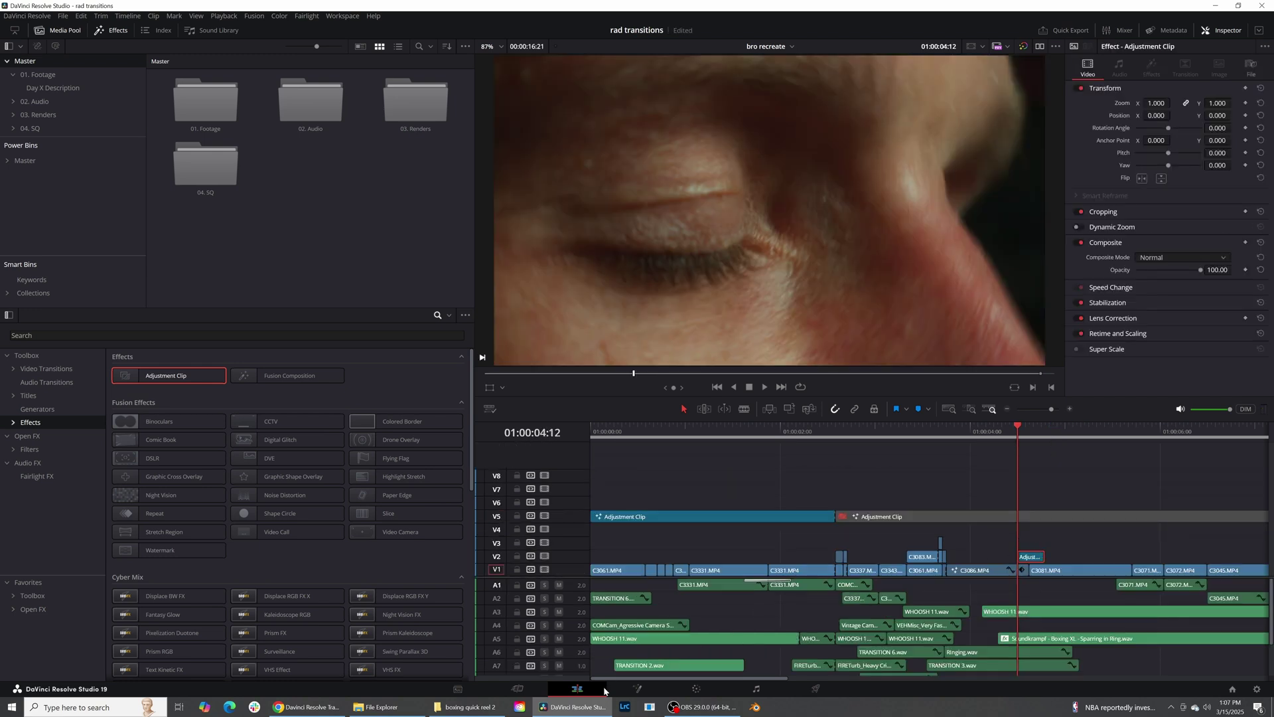
- Open the short adjustment clip in Fusion and insert a Lens Blur node between MediaIn1 and MediaOut1
left_click(618, 689)
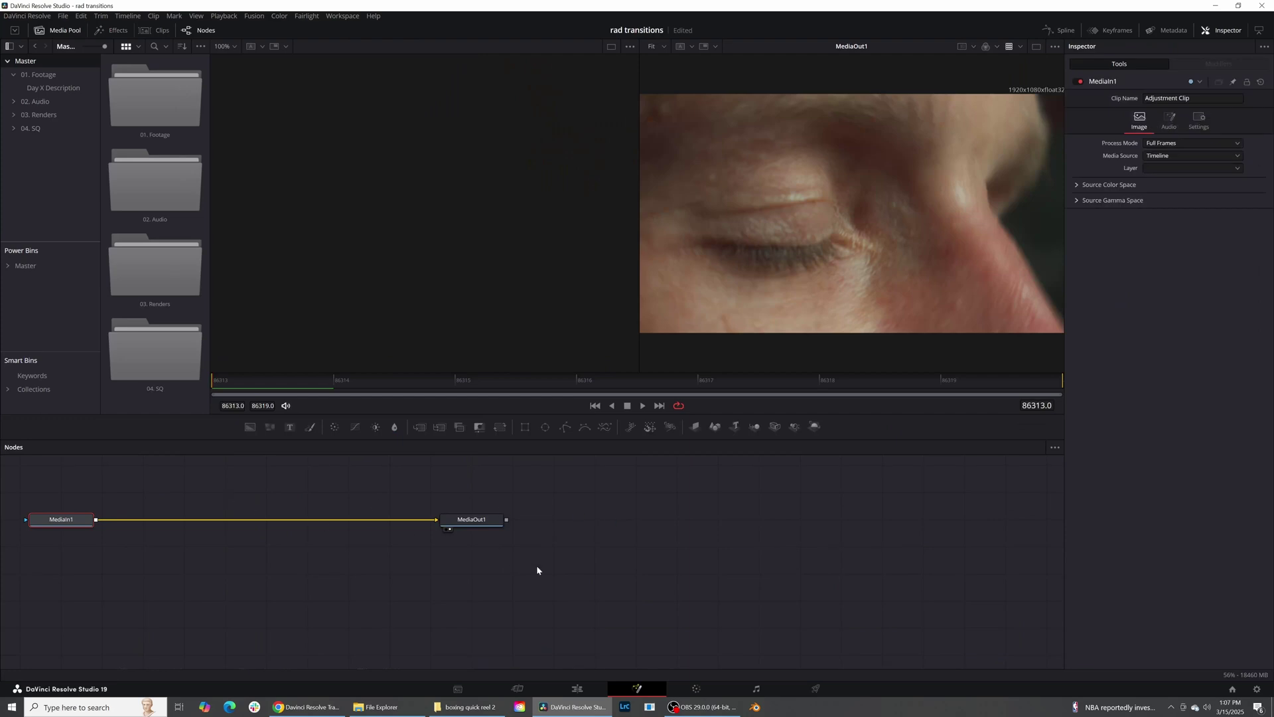
left_click_drag(559, 571, 327, 555)
left_click(403, 598)
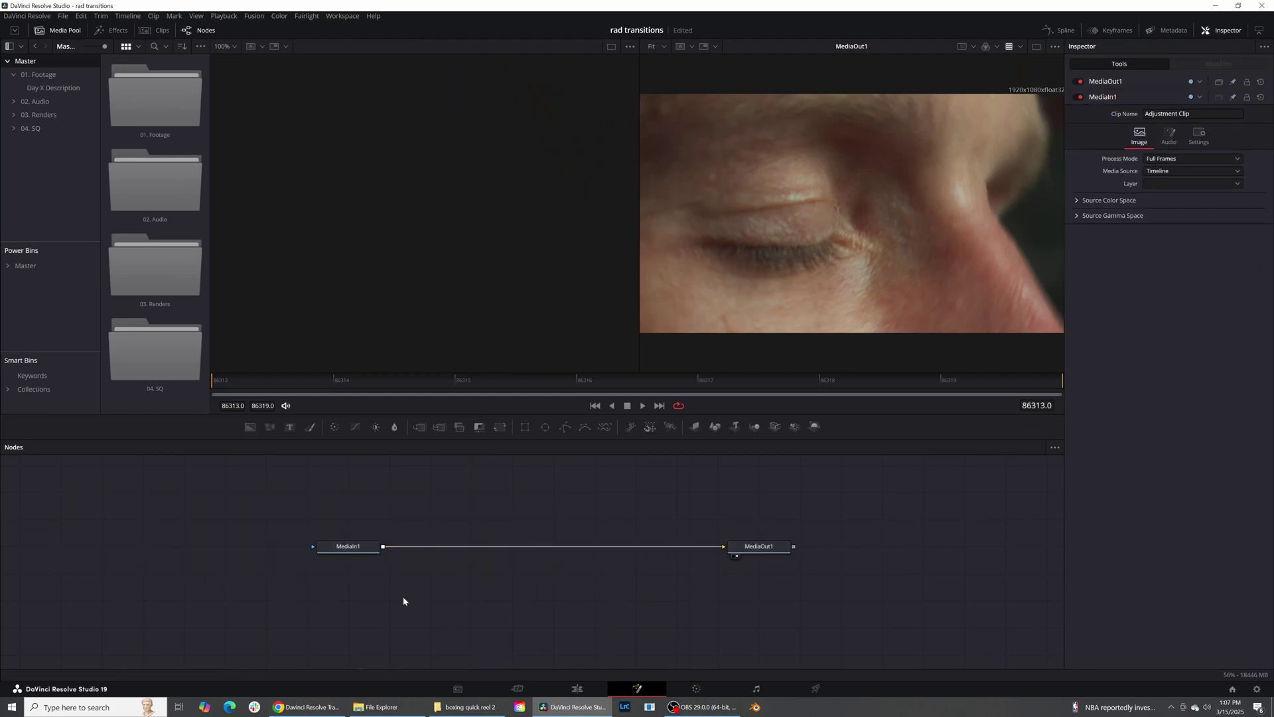
key("shift+space")
type("lens")
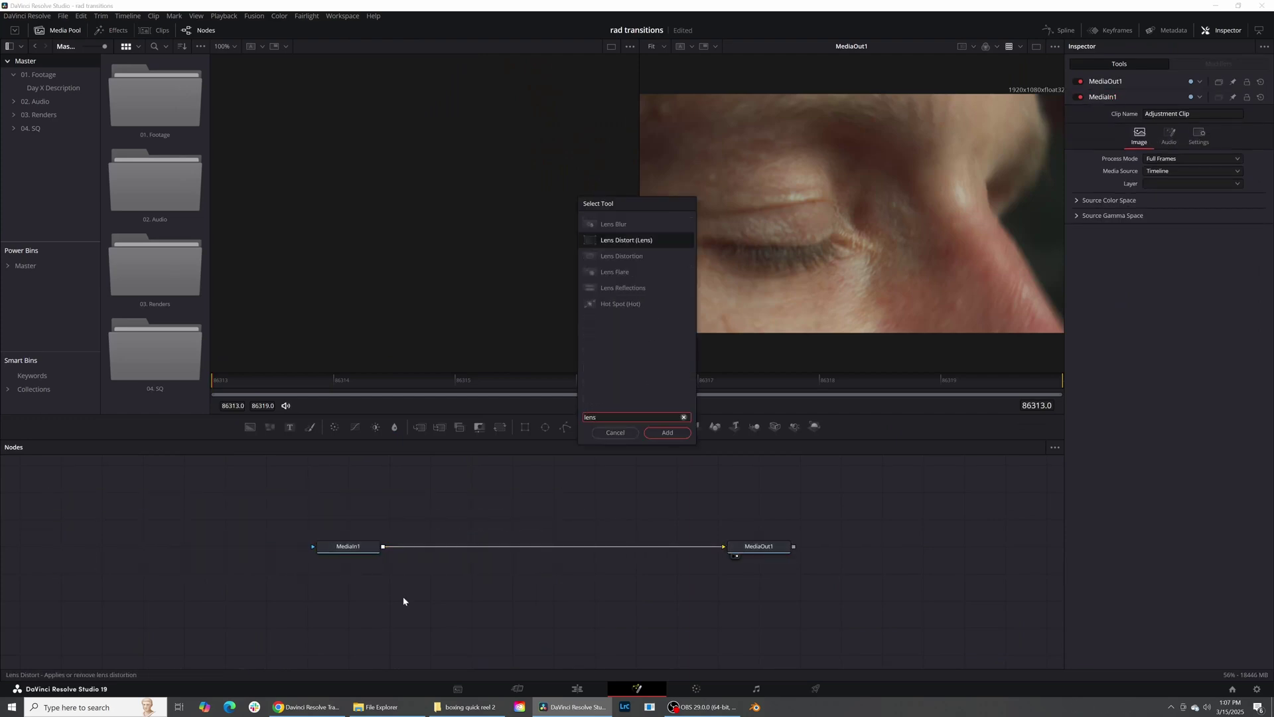
key("Up")
key("Return")
left_click_drag(405, 604, 528, 549)
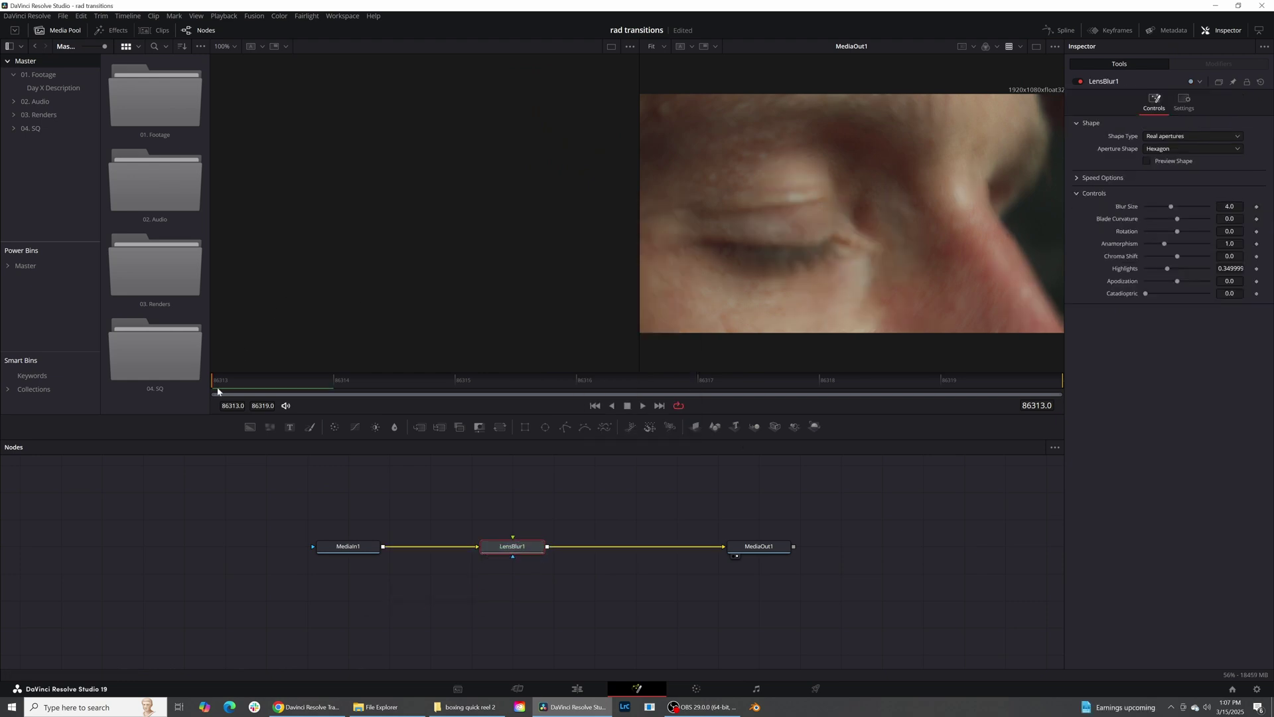
- Keyframe the Lens Blur's Blur Size at 0 on frame 86313, 5.46 on frame 86316 and 0 on frame 86319
left_click(1145, 206)
left_click(1256, 207)
left_click(575, 380)
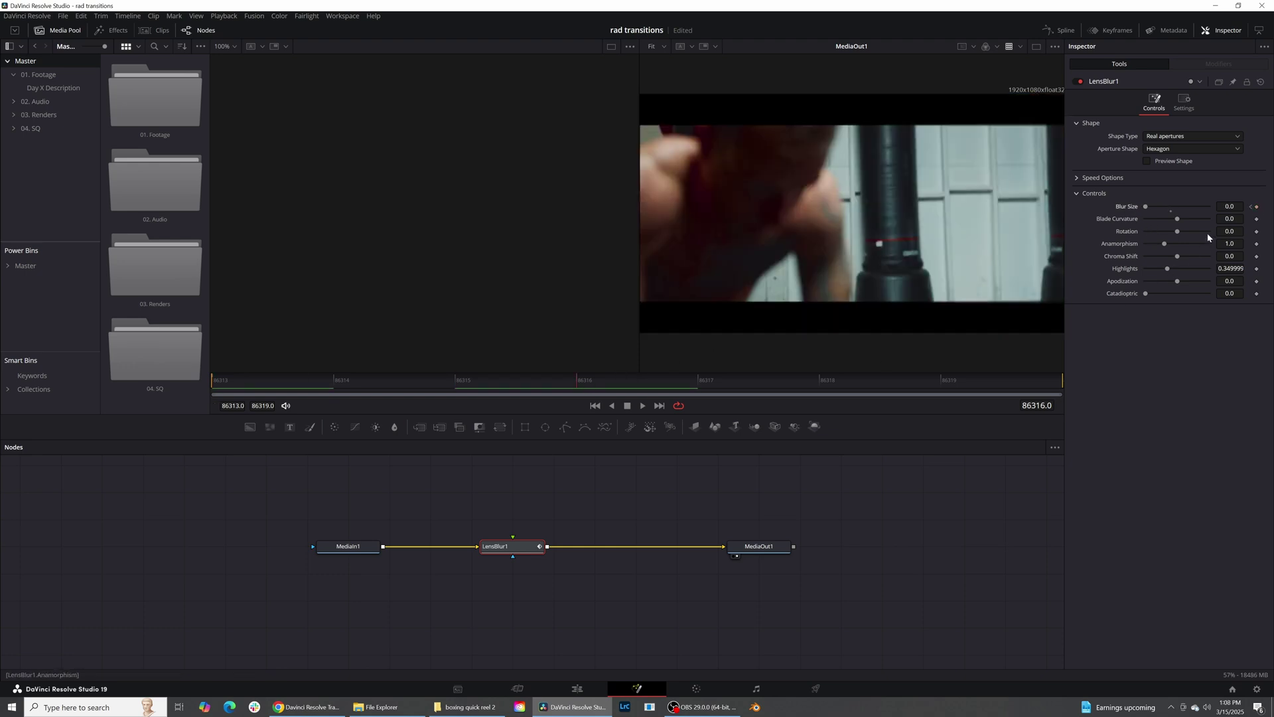
left_click_drag(1147, 206, 1179, 206)
key("space")
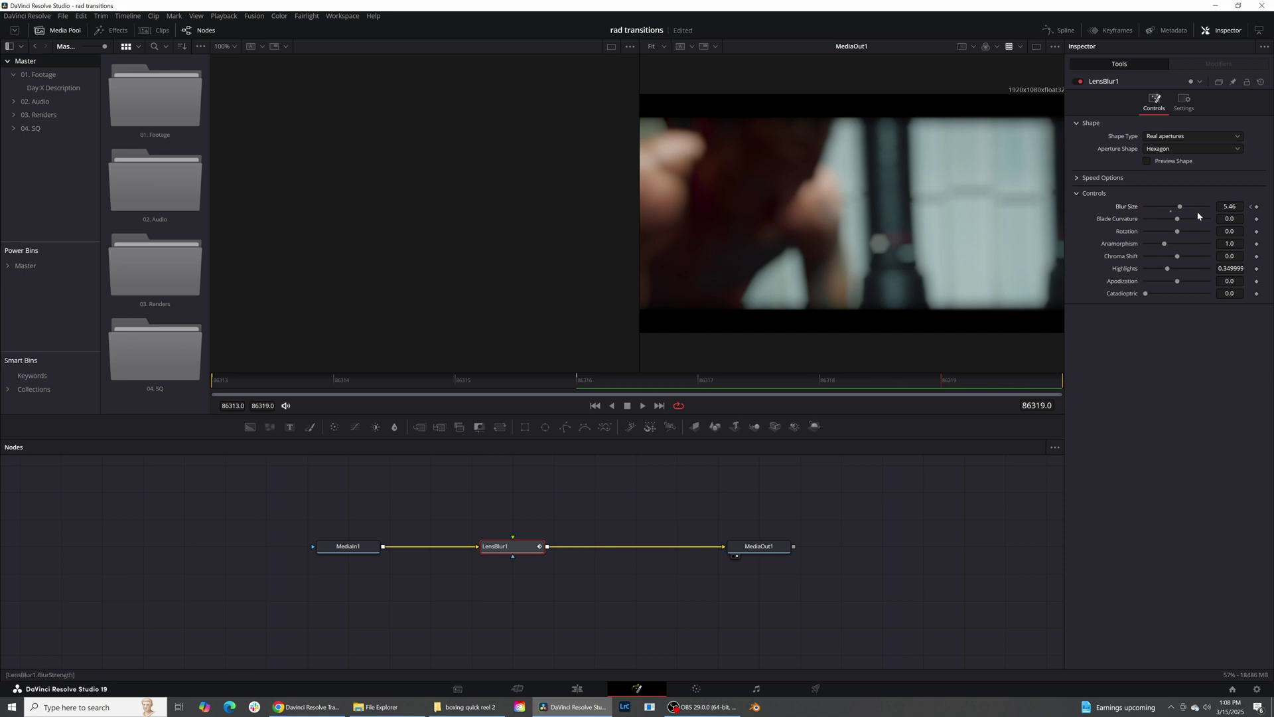
left_click_drag(1180, 206, 1075, 217)
key("space")
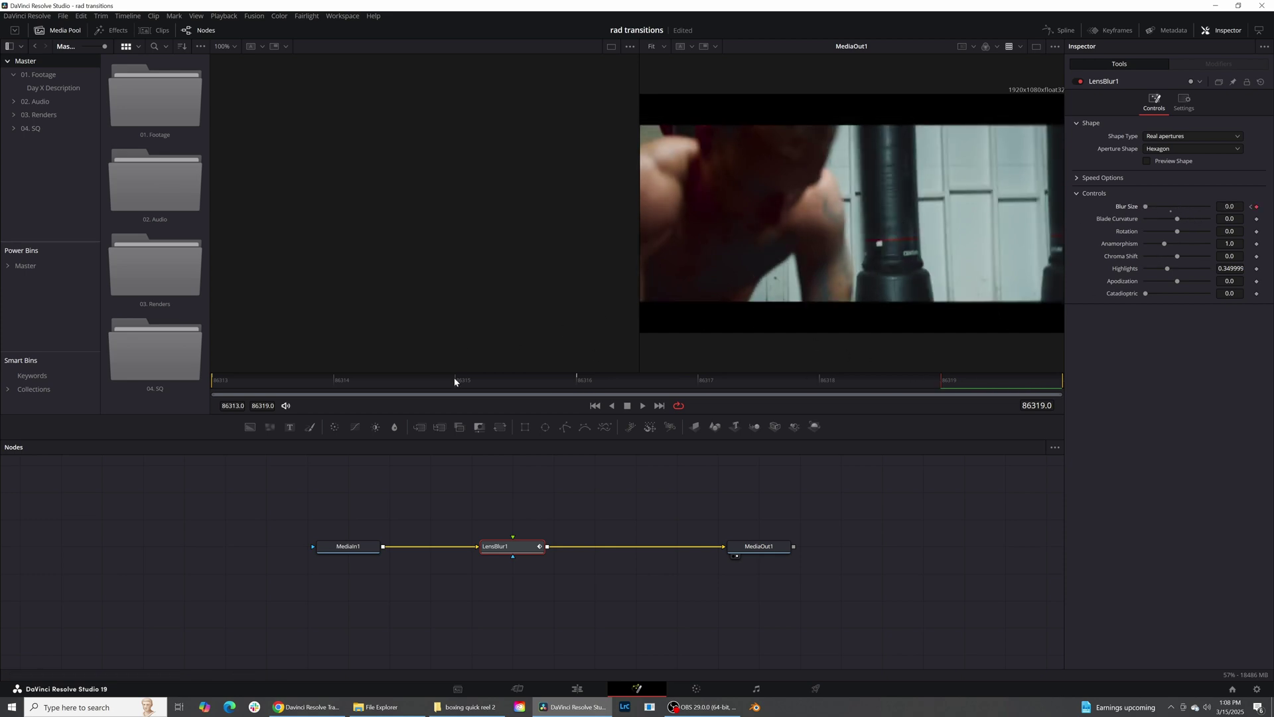
key("space")
- Return to the Edit page and play the blurred cut between C3086.MP4 and C3081.MP4 several times
left_click(577, 688)
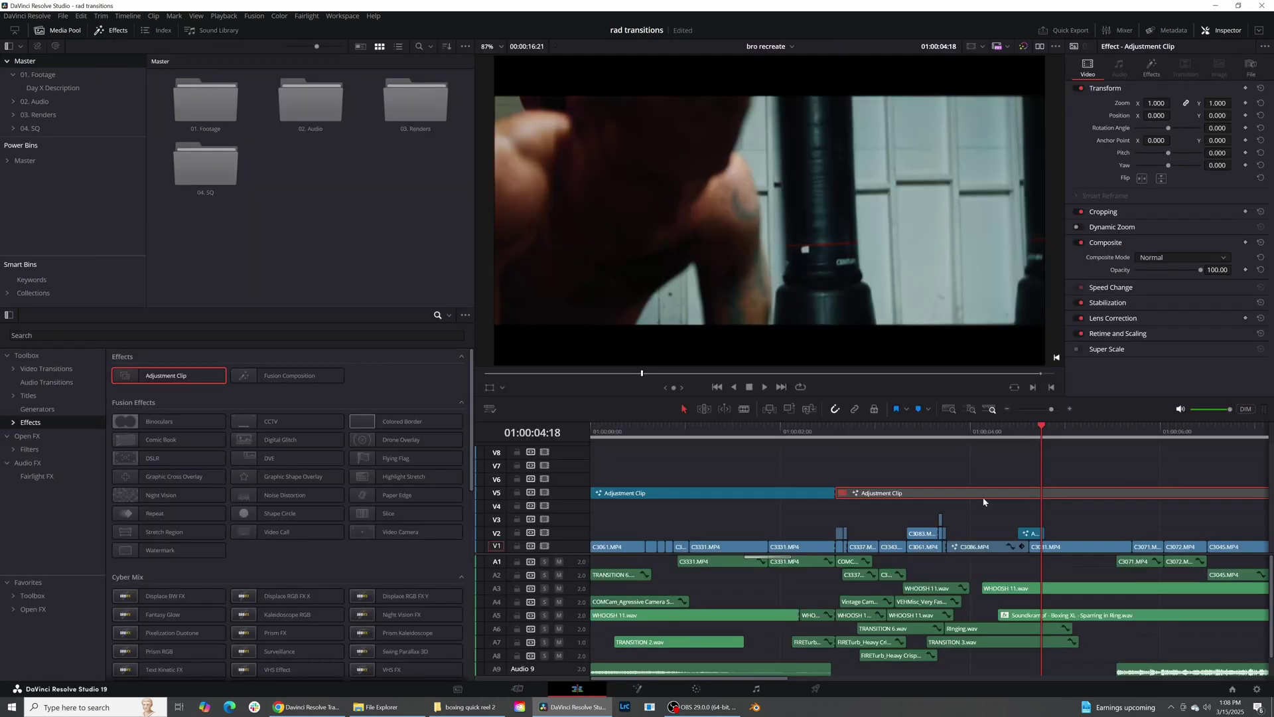
left_click_drag(1039, 427, 947, 428)
key("space")
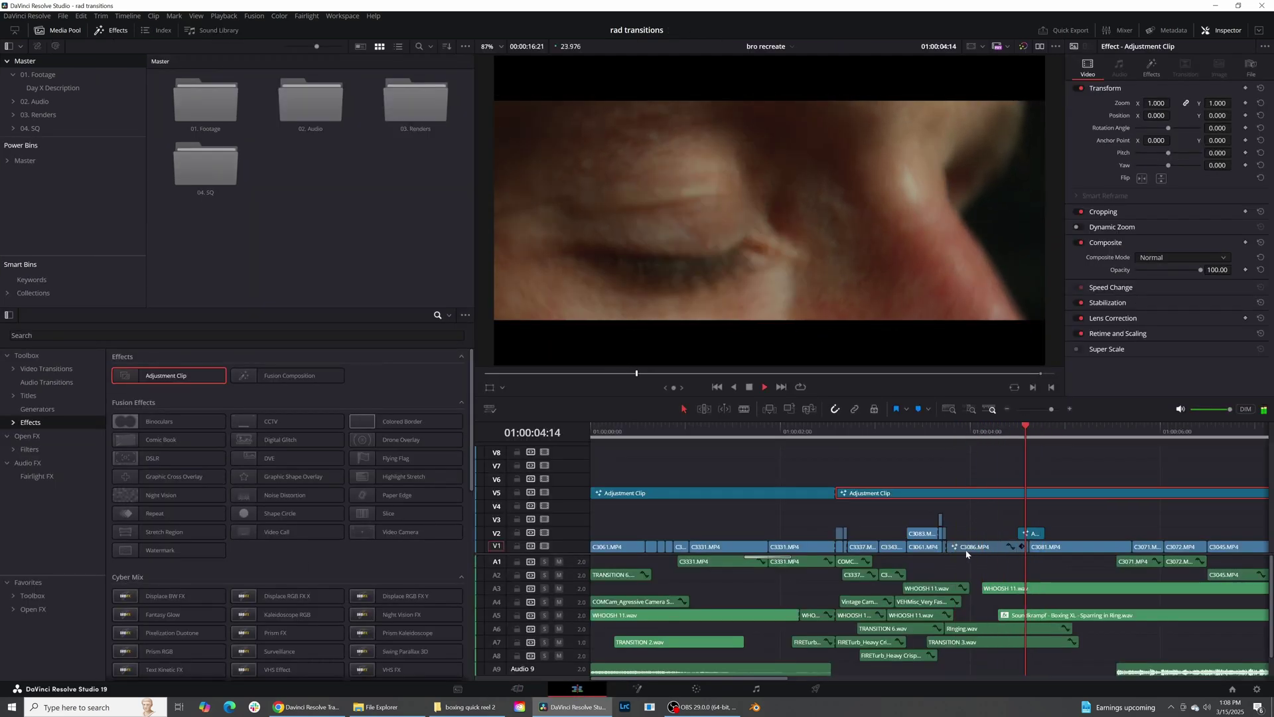
key("space")
left_click(997, 432)
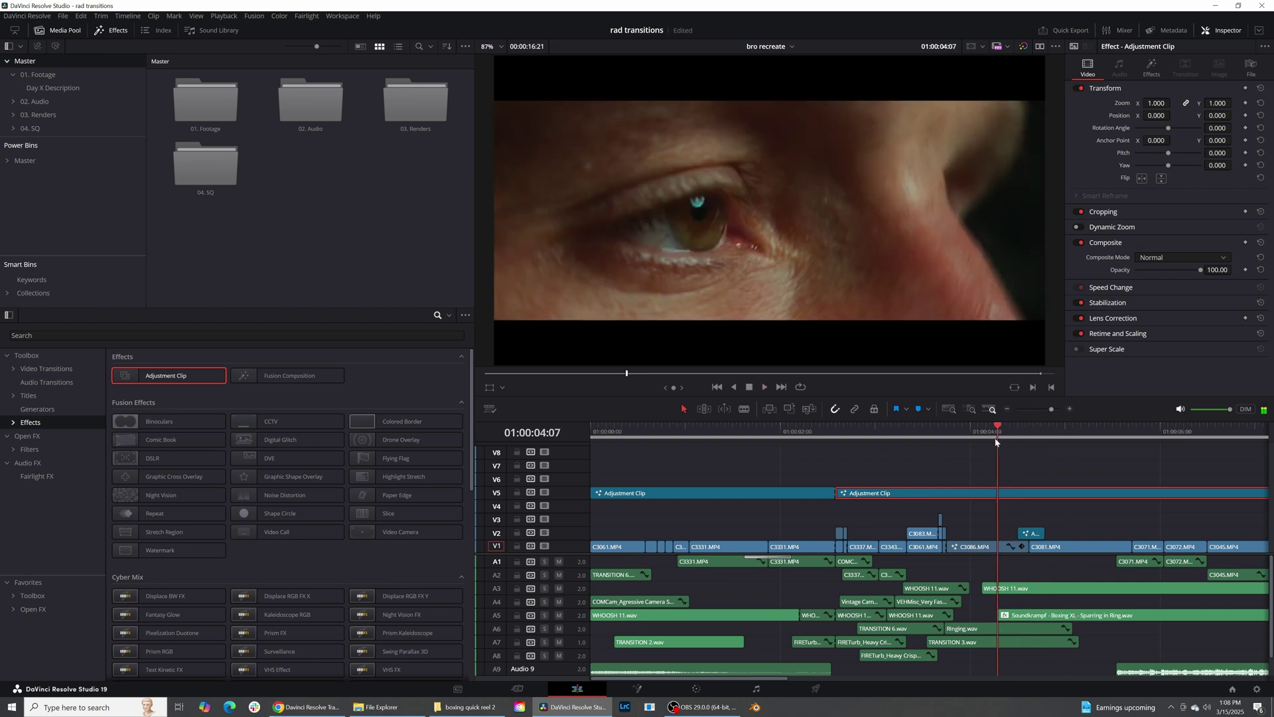
key("space")
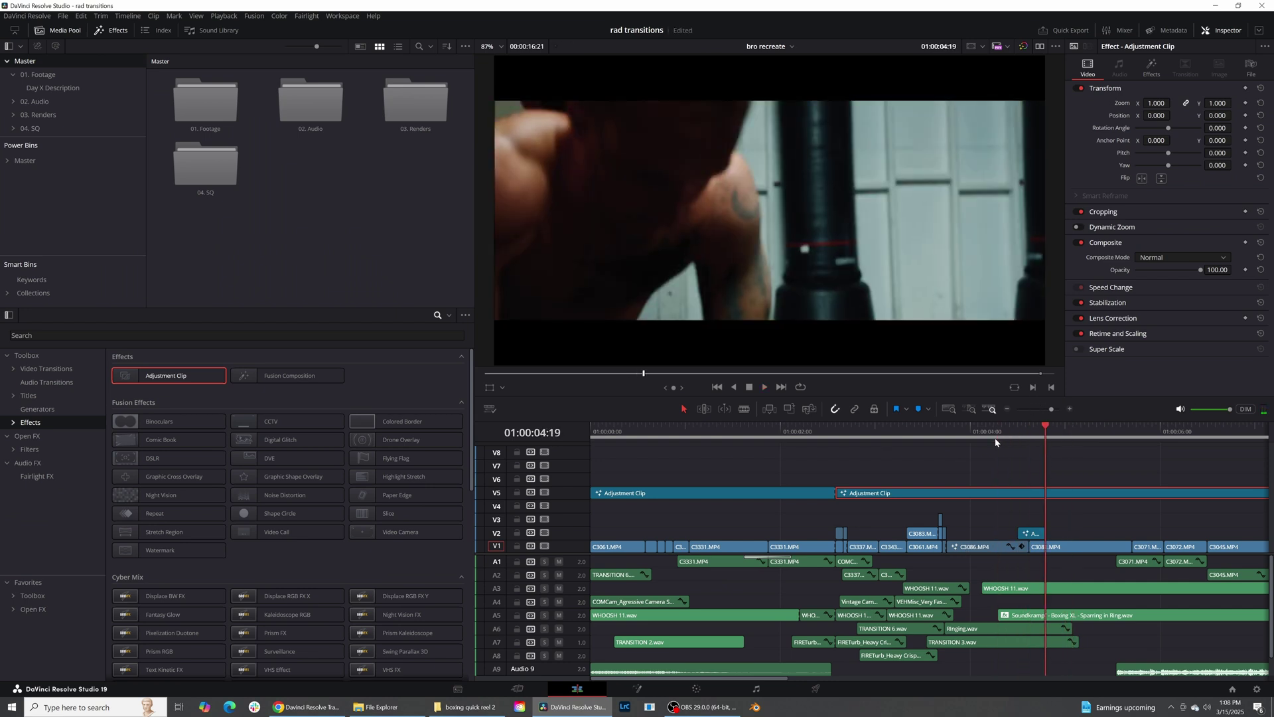
left_click(990, 431)
key("space")
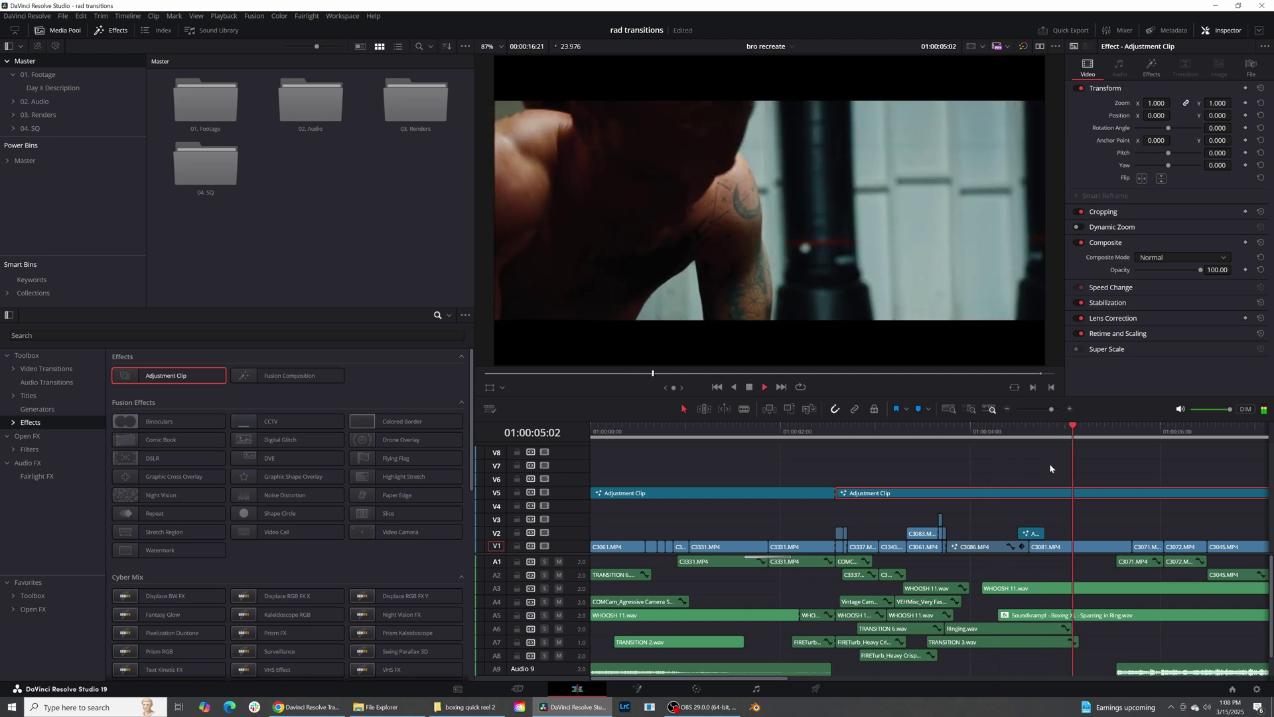
left_click(970, 431)
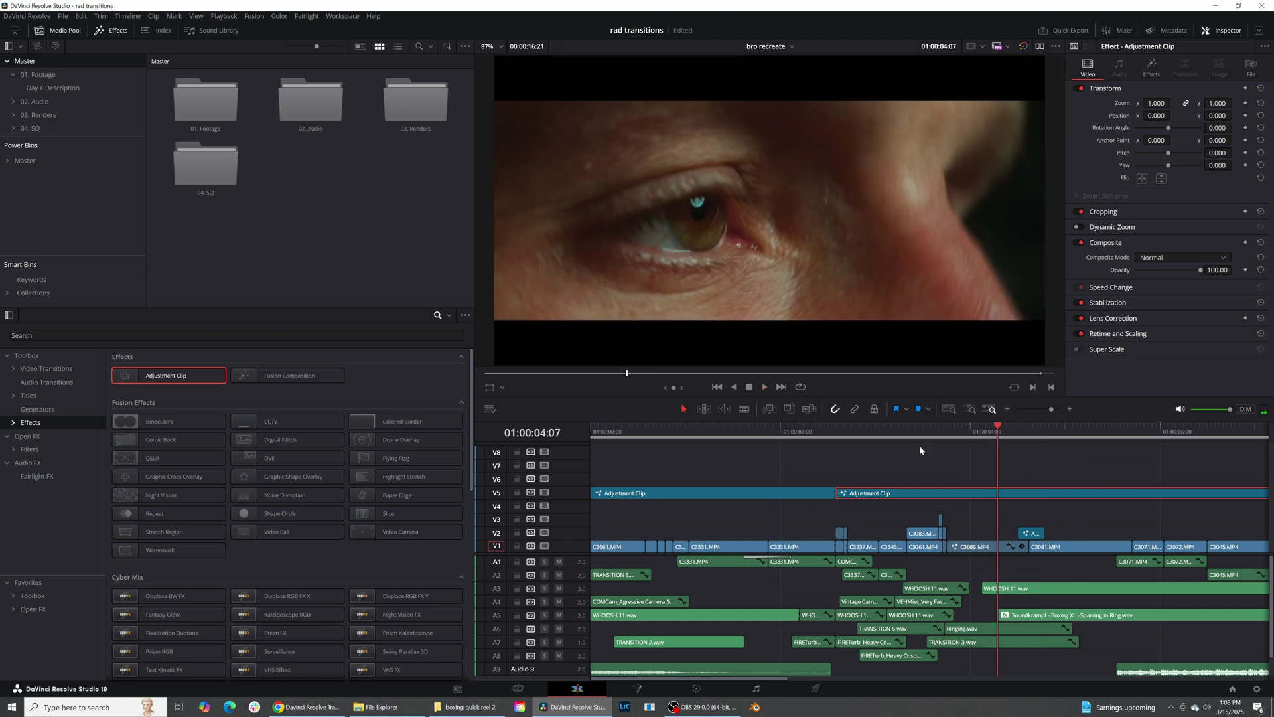
key("space")
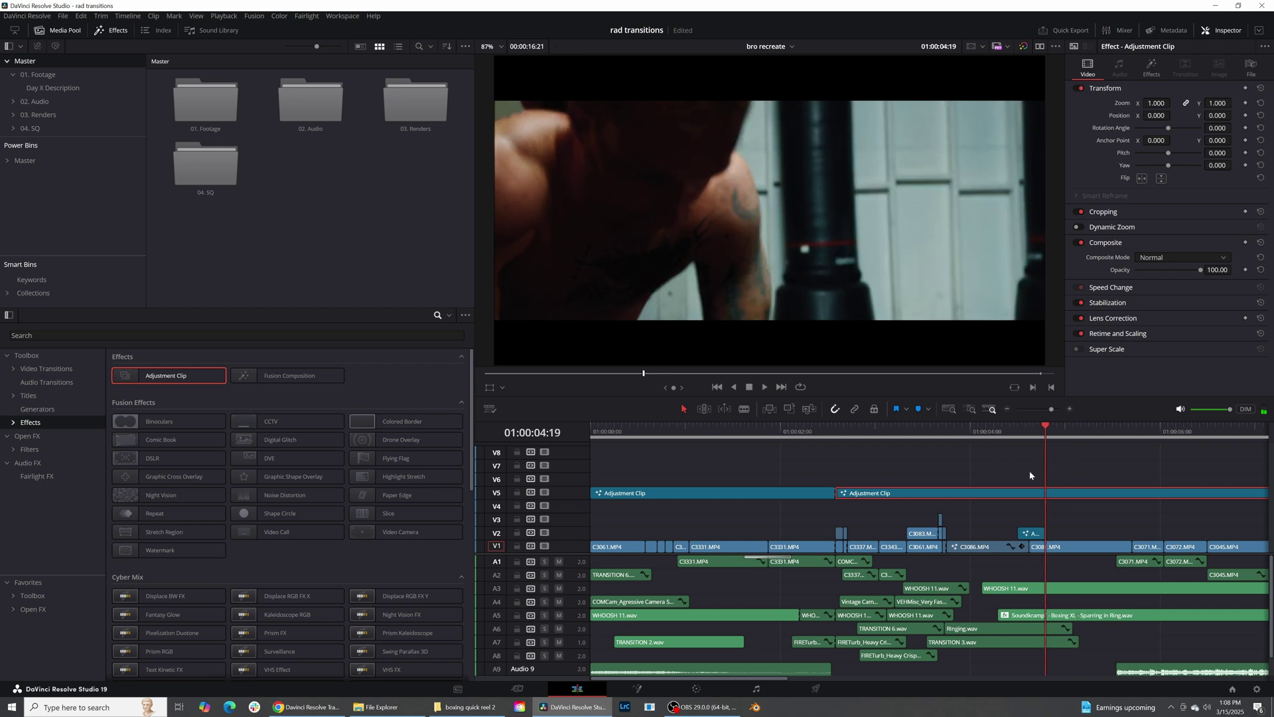
- Reopen the short V2 adjustment clip in Fusion and lower the Lens Blur's Blur Size keyframe on frame 86316 to 2.44
left_click(1028, 441)
left_click(1030, 536)
left_click(637, 689)
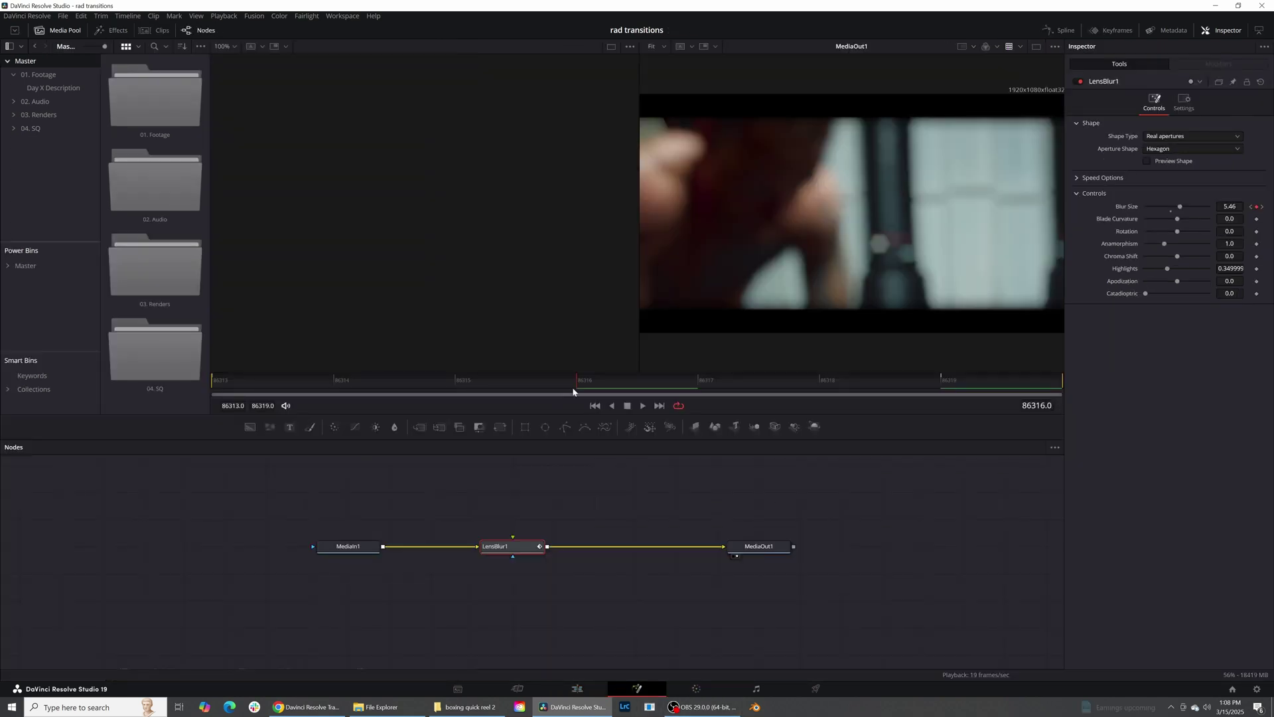
left_click_drag(519, 544, 560, 544)
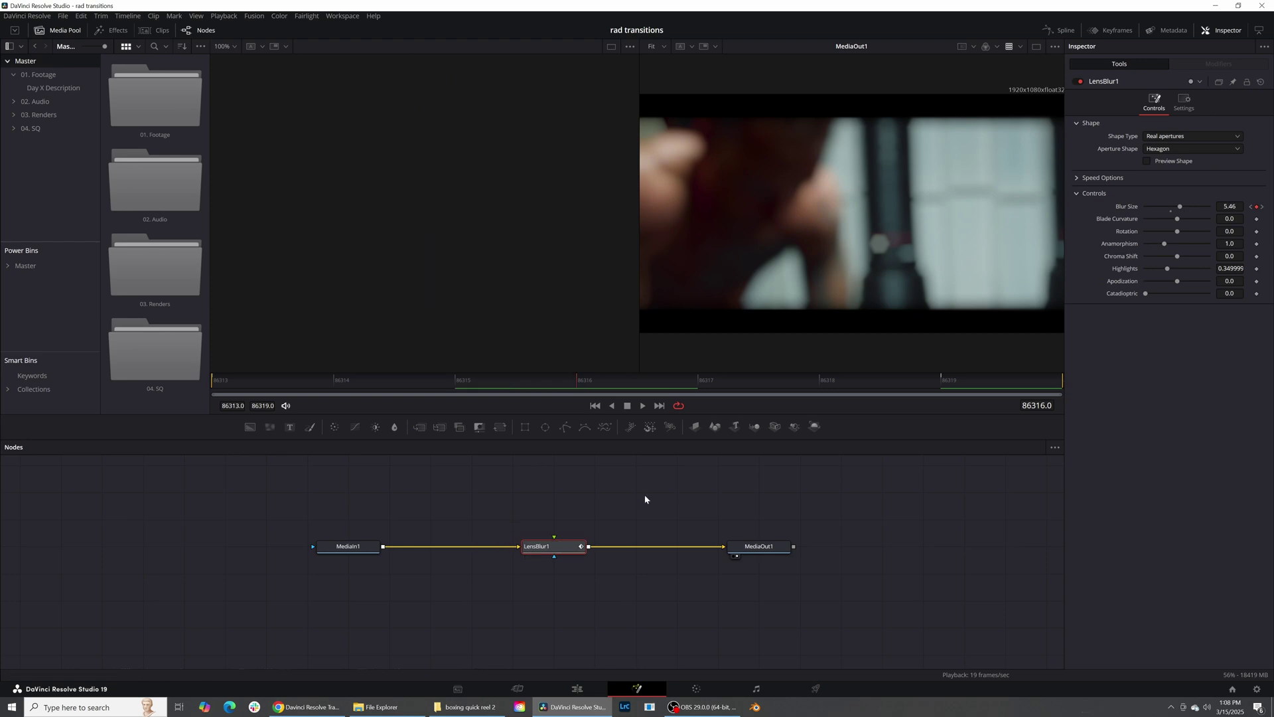
mouse_move(1179, 208)
left_mouse_down()
mouse_move(1152, 212)
mouse_move(1163, 210)
left_mouse_up()
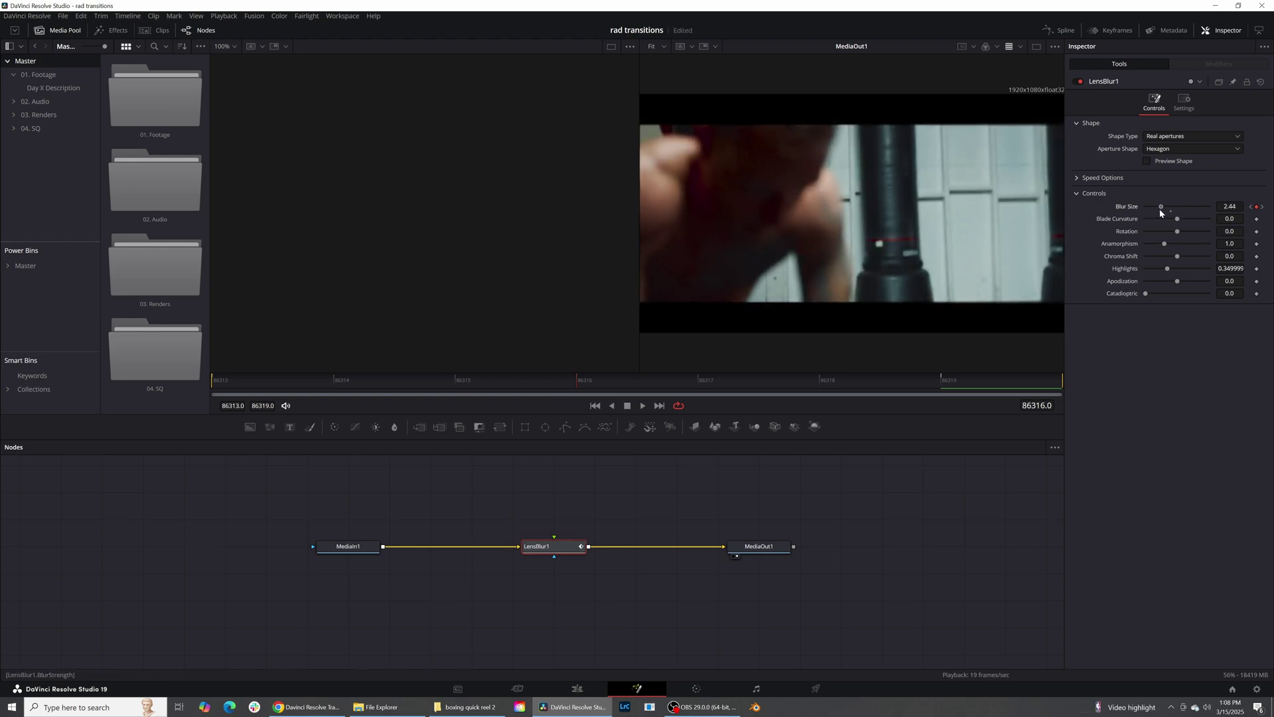
- Go back to the Edit page and play the softened blur transition from about 01:00:04:00
left_click(580, 688)
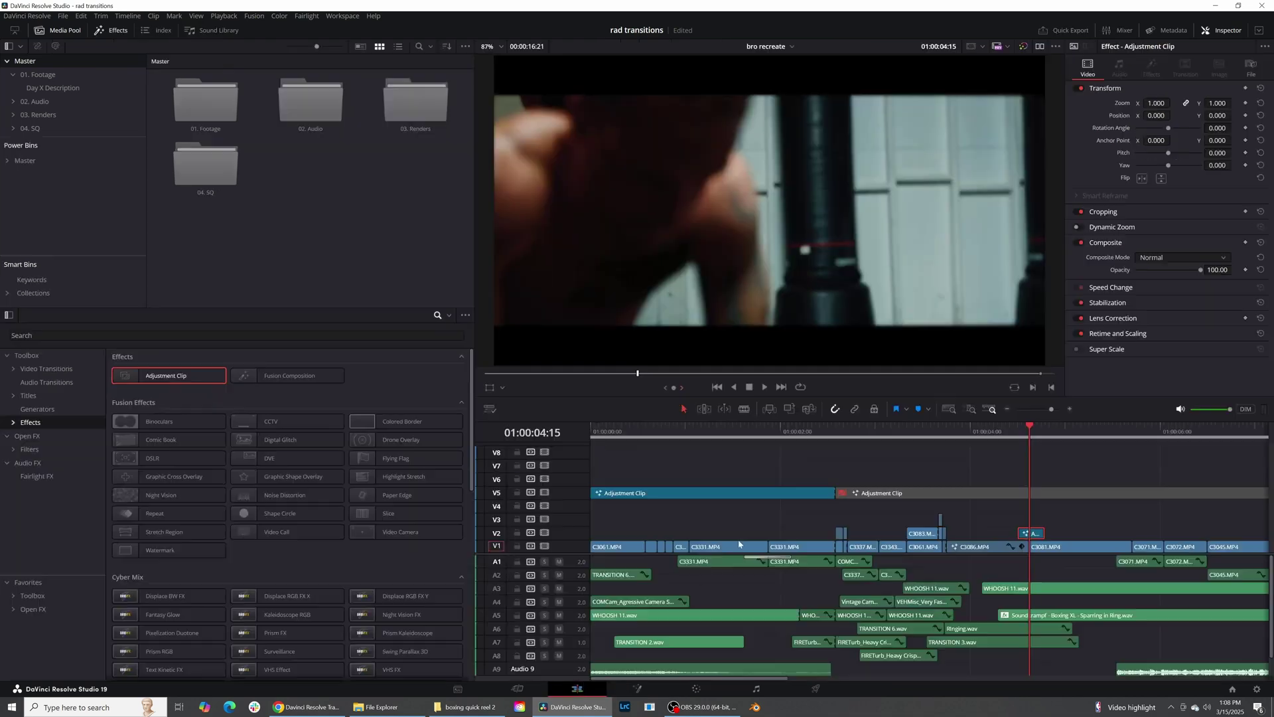
left_click(952, 492)
left_click(975, 438)
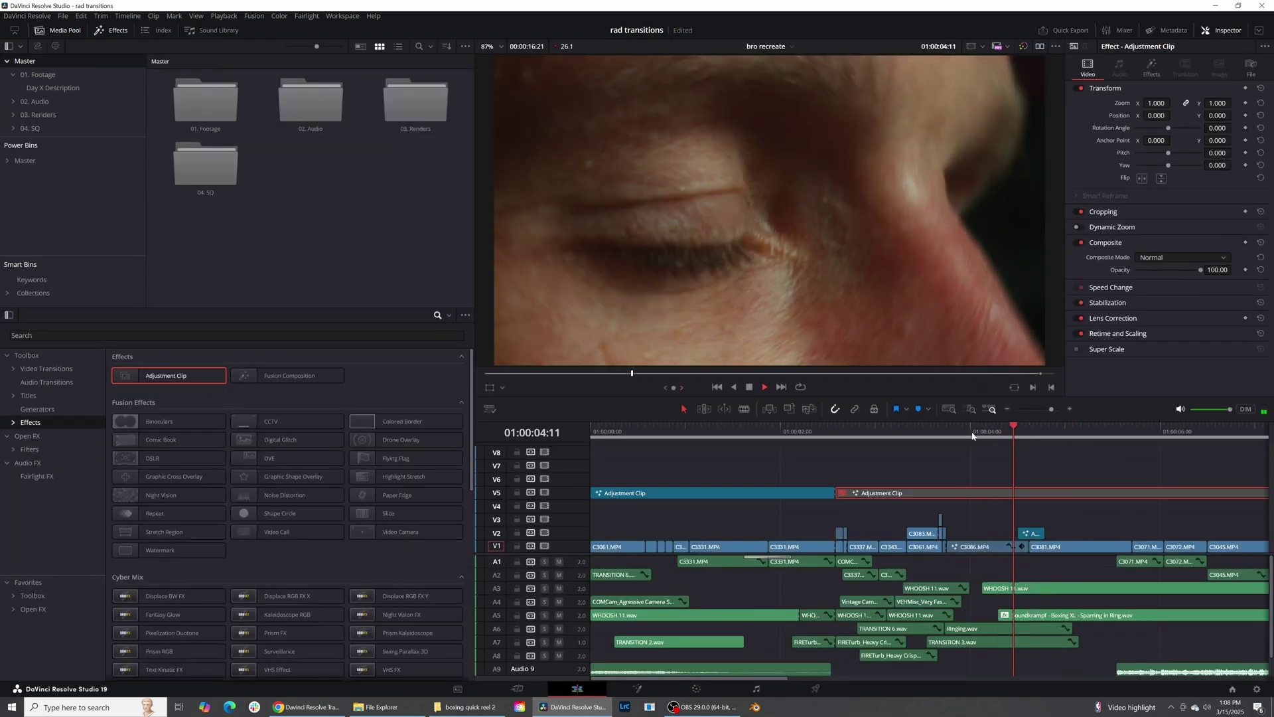